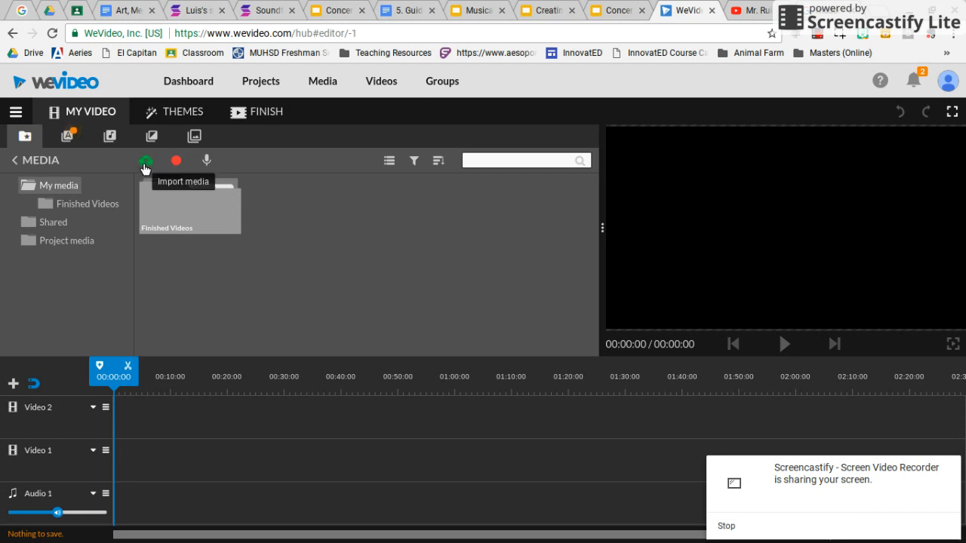
Import the image mcdonalds.jpg from the recent Google Drive files into My media.
left_click(145, 165)
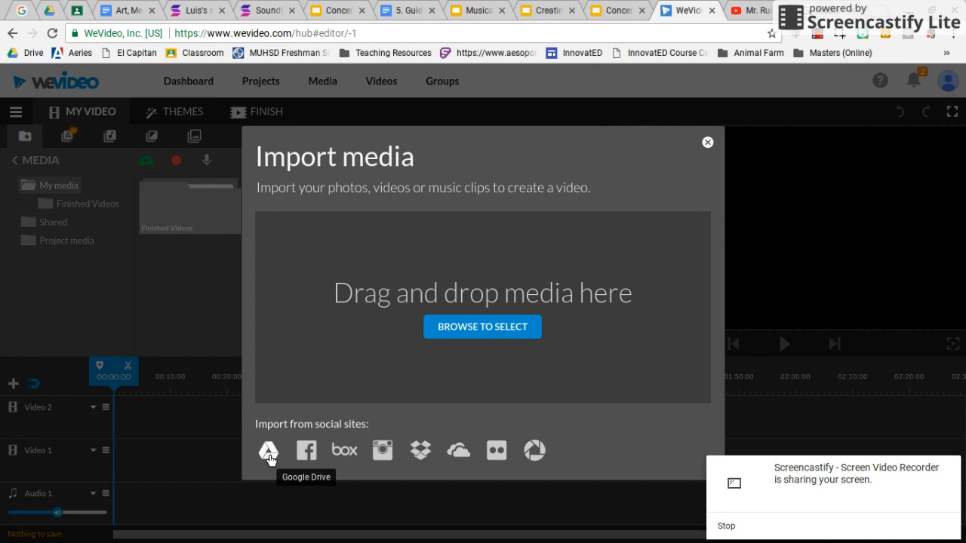
left_click(522, 335)
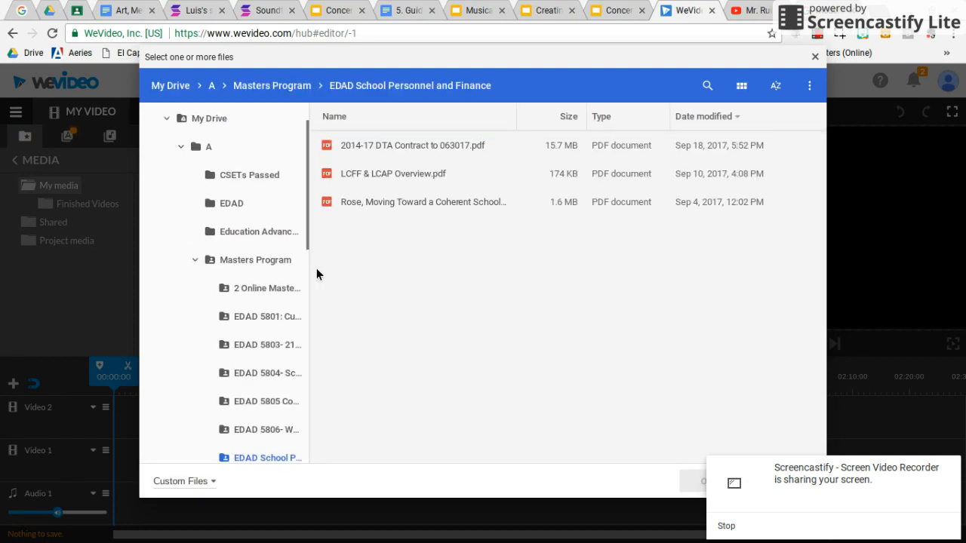
left_click(166, 119)
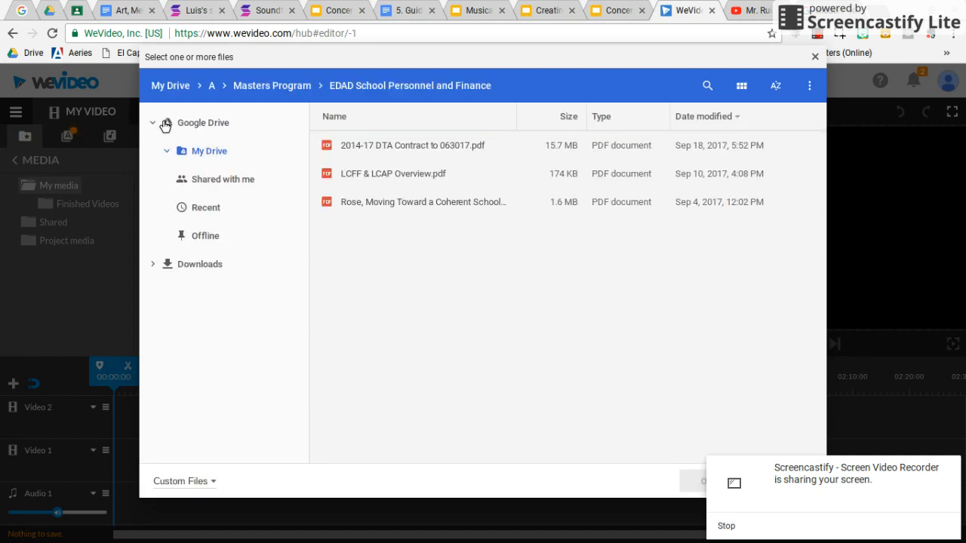
left_click(213, 210)
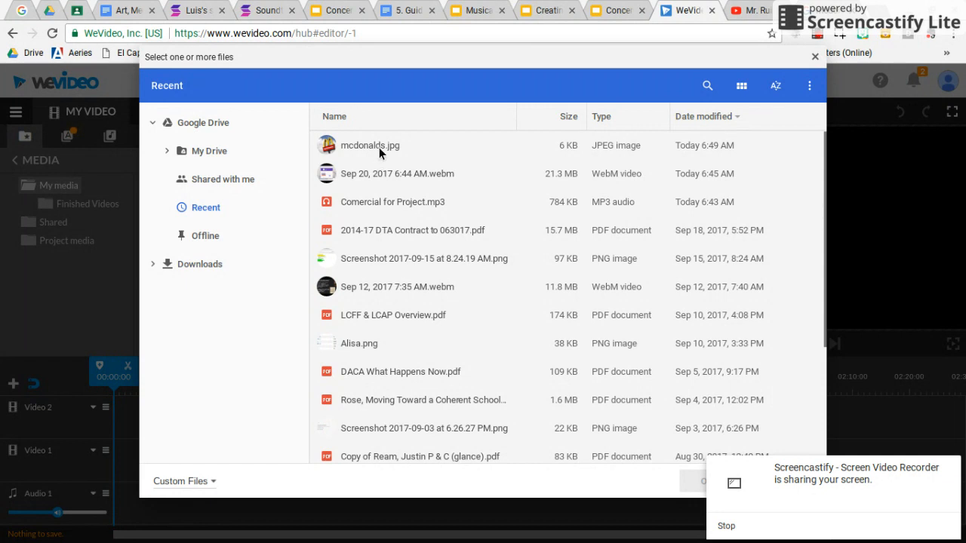
left_click(231, 276)
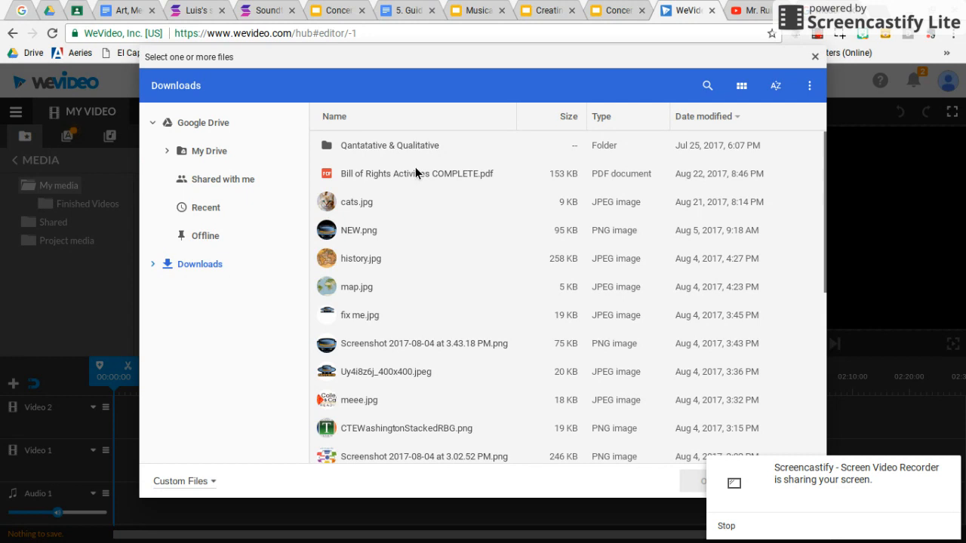
left_click(214, 211)
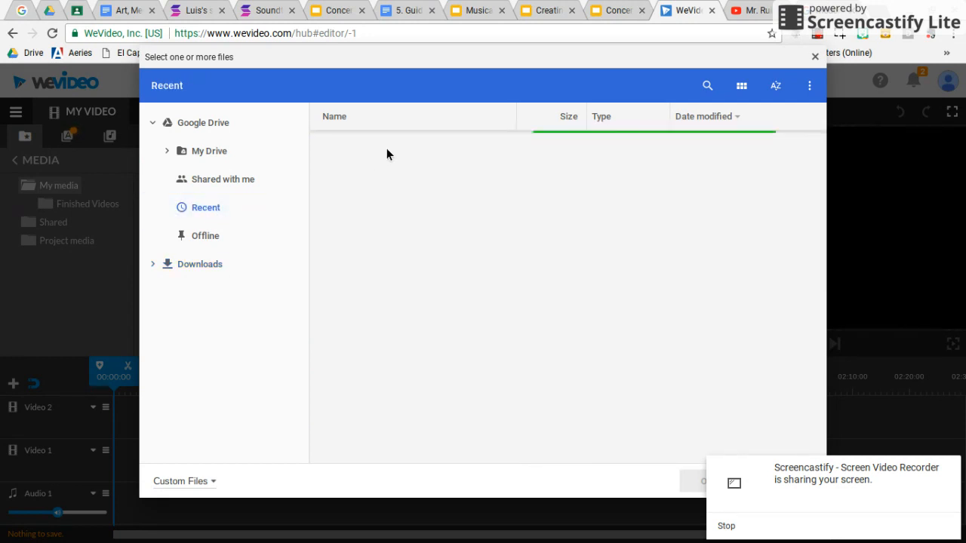
double_click(388, 147)
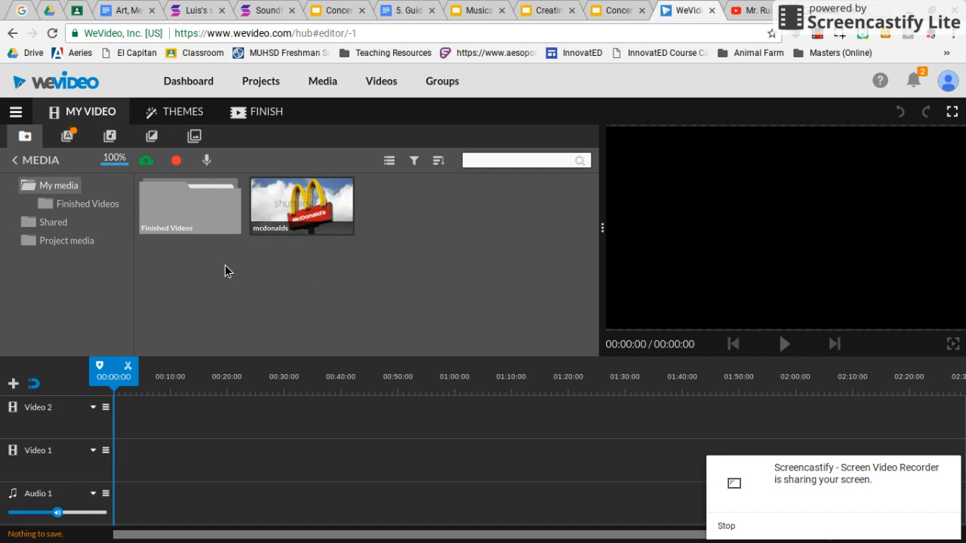
Connect Google Drive as a media import source and allow wevideo.com to manage the account's photos and videos.
left_click(146, 162)
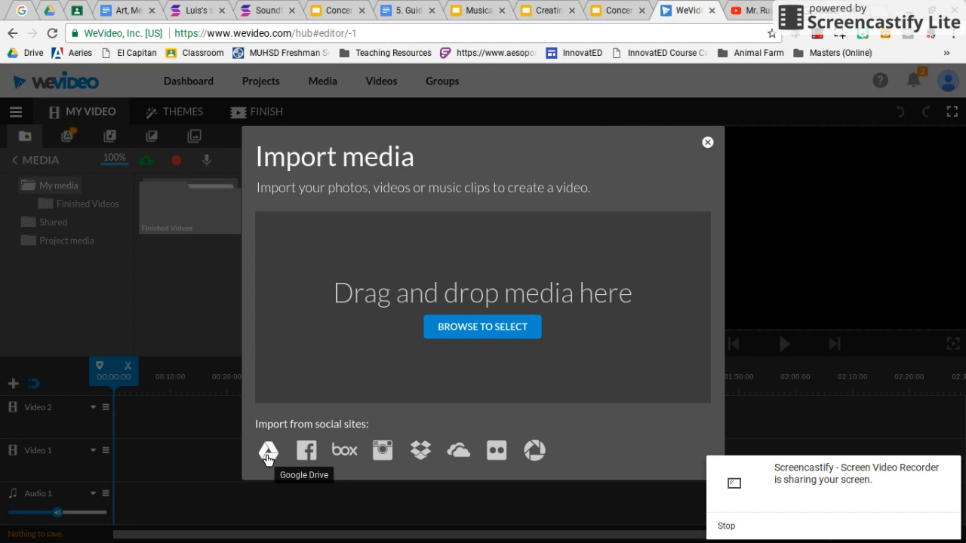
left_click(267, 453)
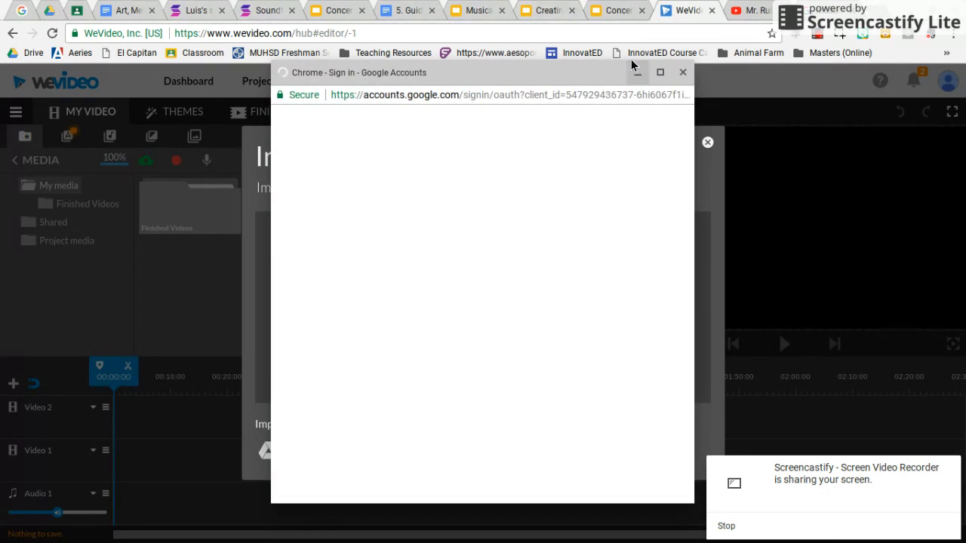
left_click(684, 72)
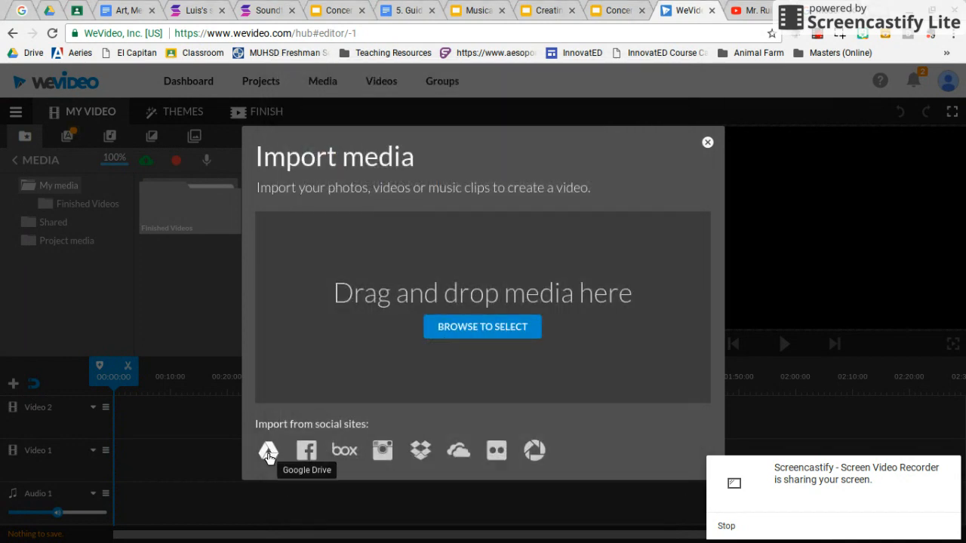
left_click(269, 455)
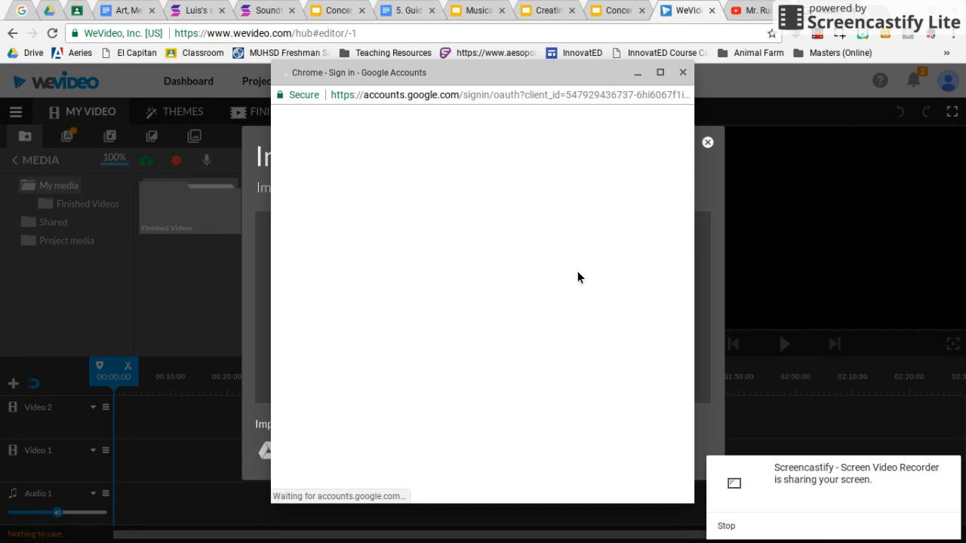
left_click(400, 311)
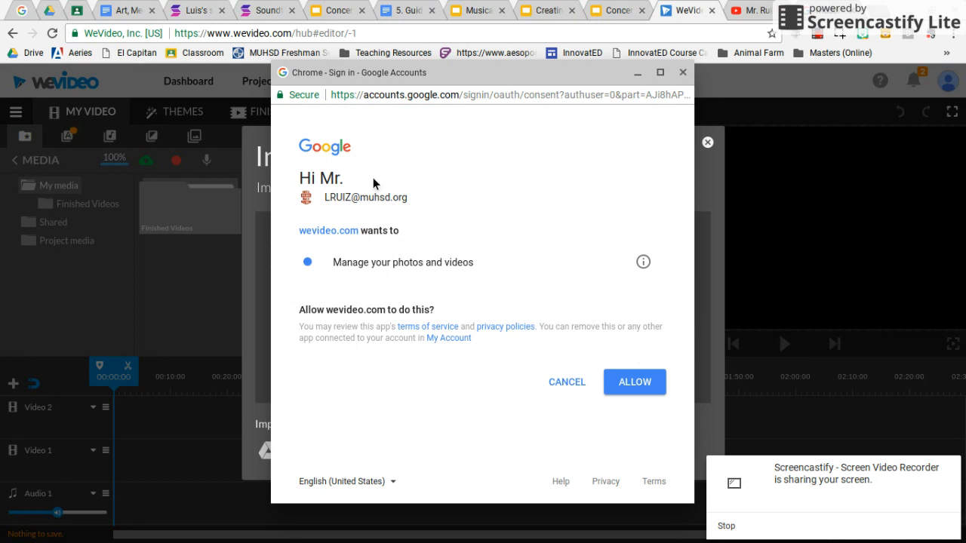
left_click(633, 383)
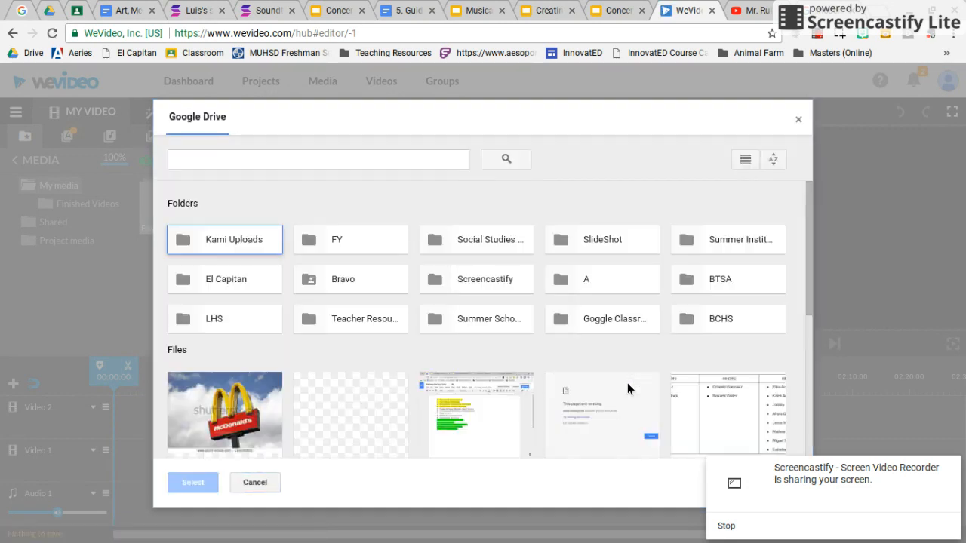
Import the Comercial for Project audio file from Google Drive into My media.
scroll(400, 309, "down", 3)
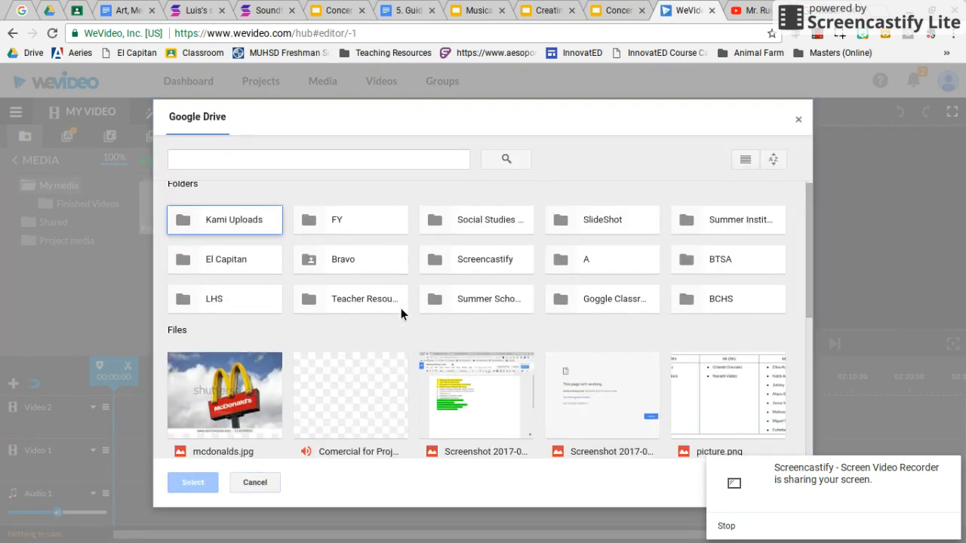
scroll(400, 308, "down", 2)
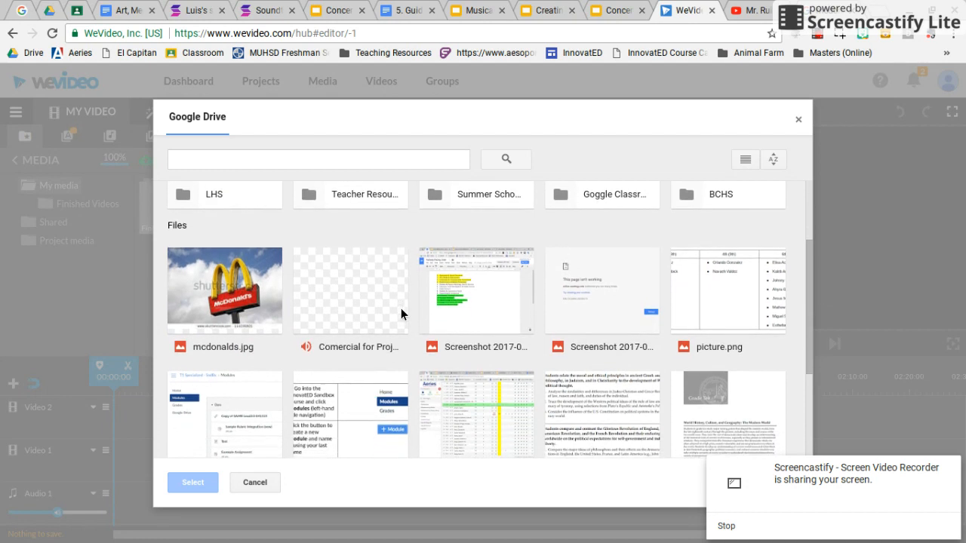
left_click(328, 321)
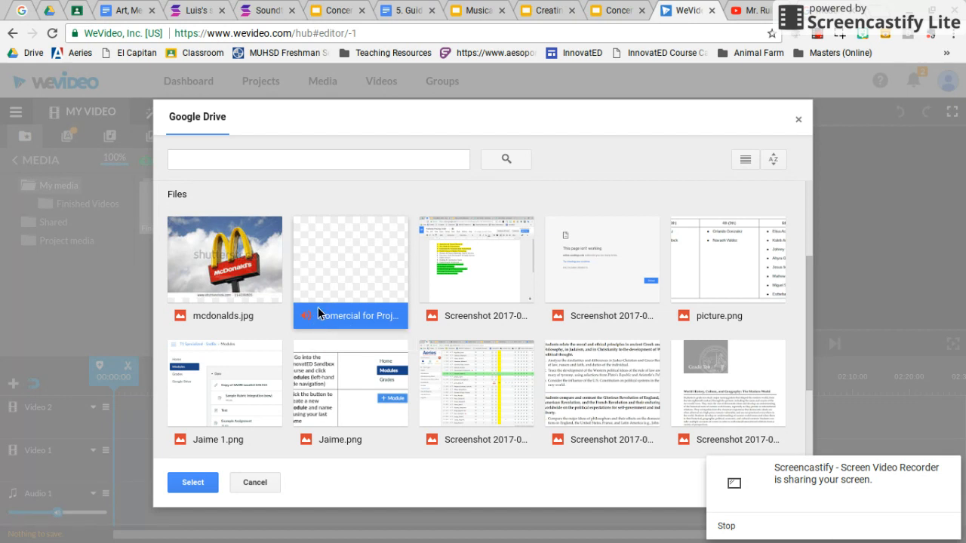
left_click(193, 482)
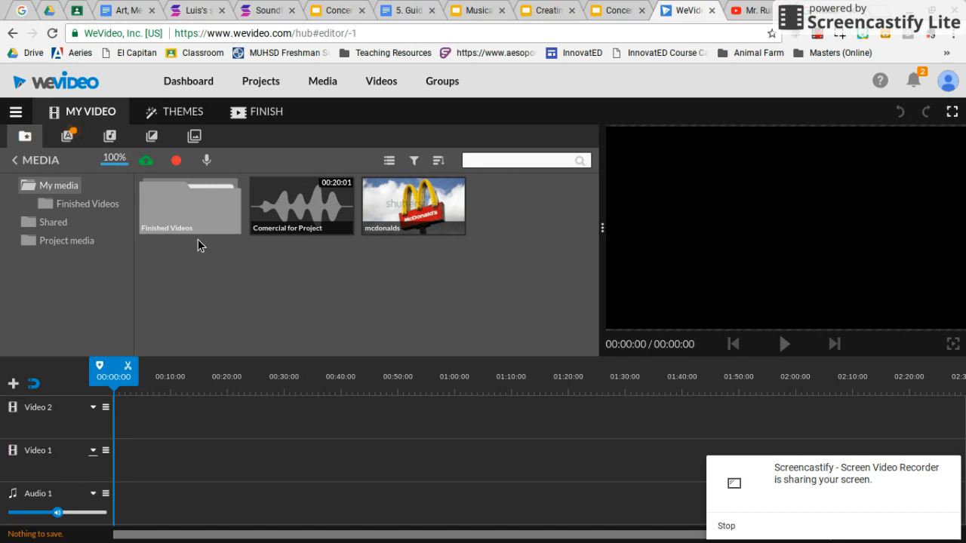
Allow microphone access and record a voiceover about 9 seconds long.
left_click(206, 161)
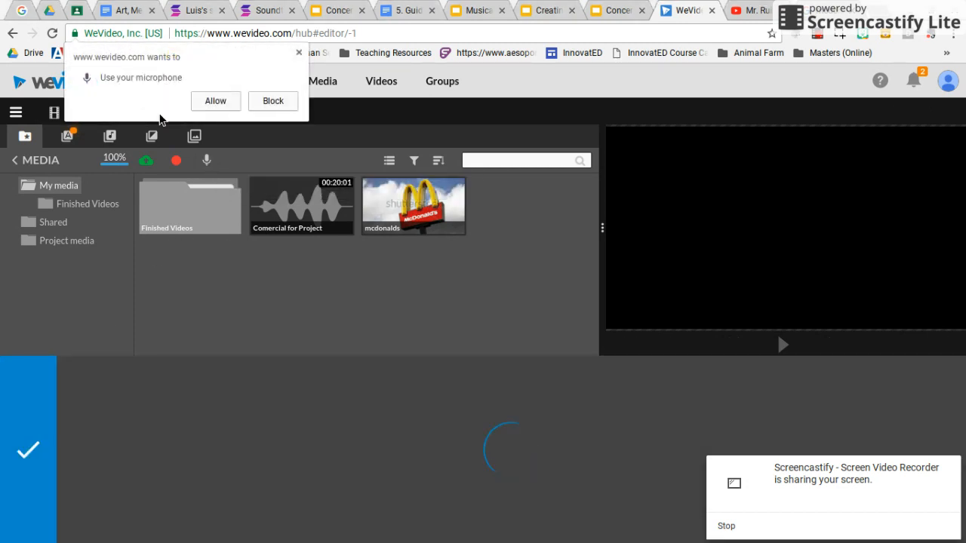
left_click(225, 105)
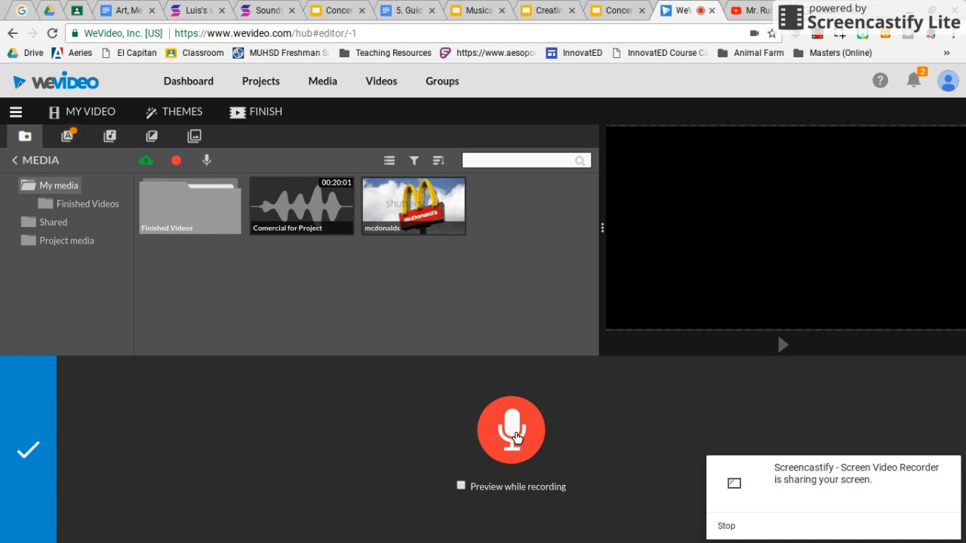
left_click(515, 433)
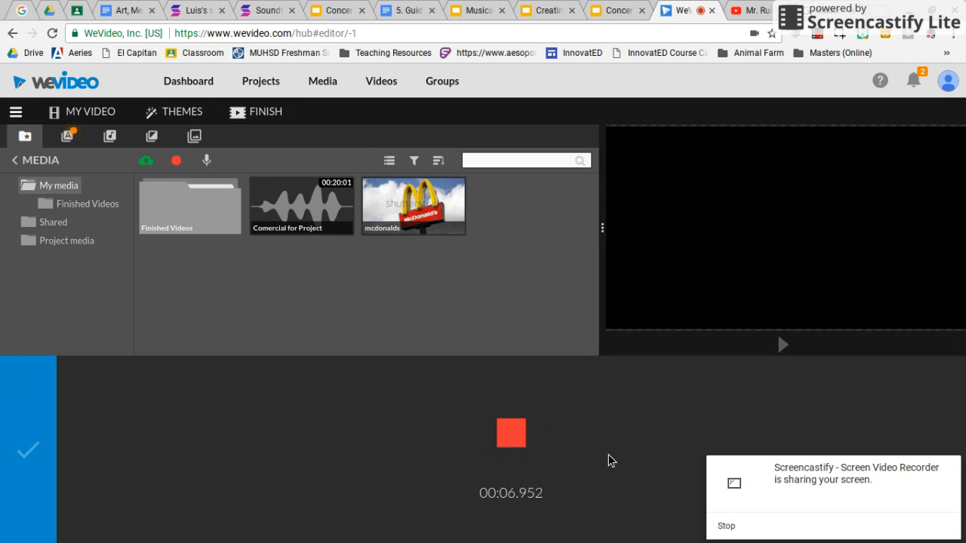
left_click(515, 442)
Raise the voiceover recording's volume to maximum and save it to the project after a preview.
mouse_move(173, 519)
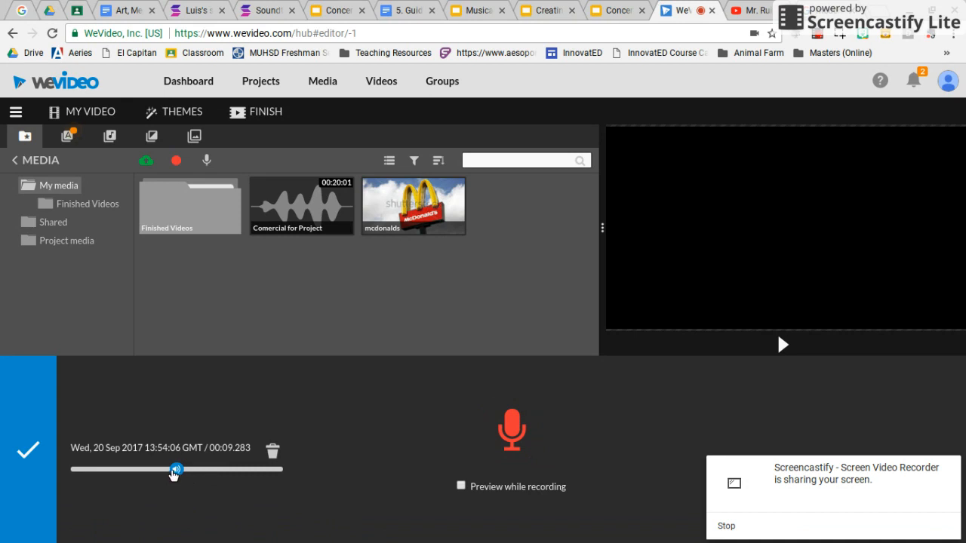
left_click_drag(173, 472, 240, 480)
left_click(781, 345)
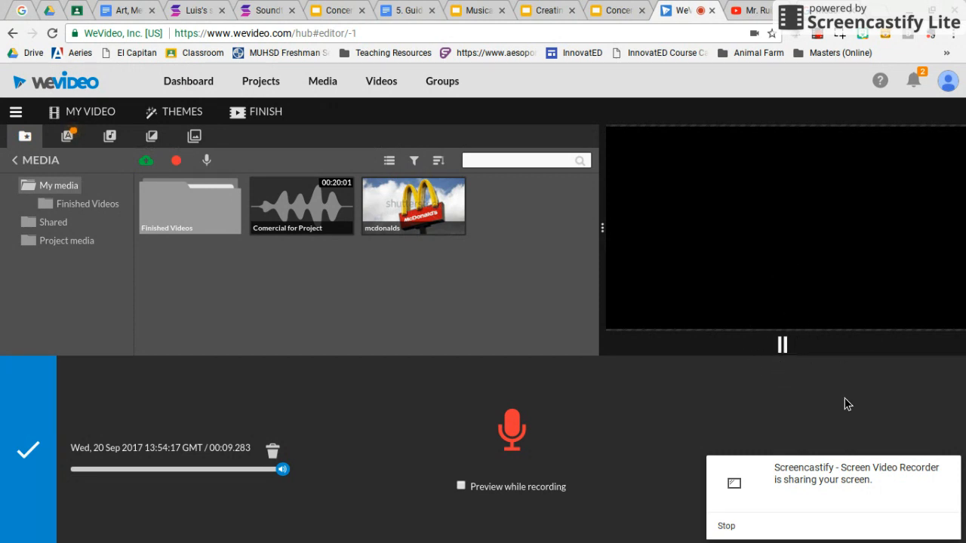
left_click(788, 347)
left_click(519, 437)
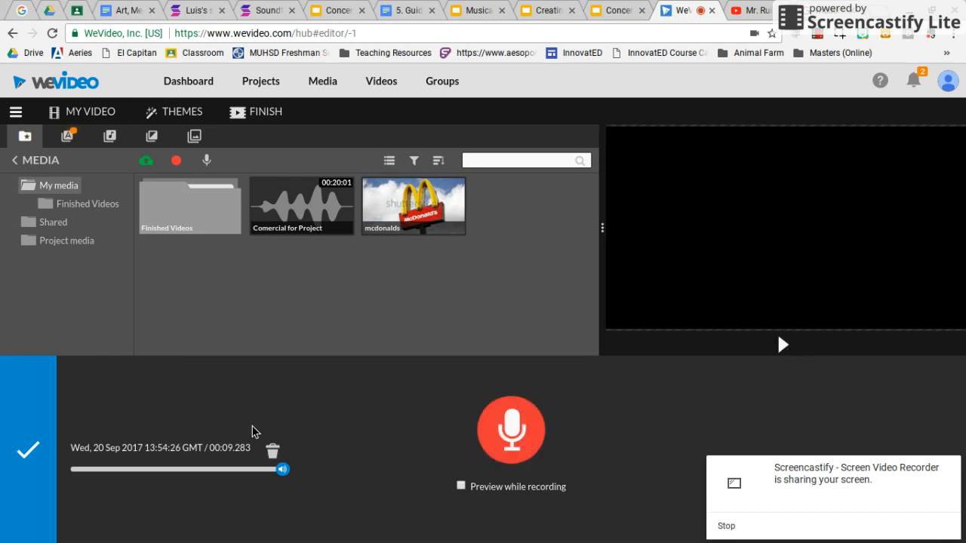
left_click(27, 457)
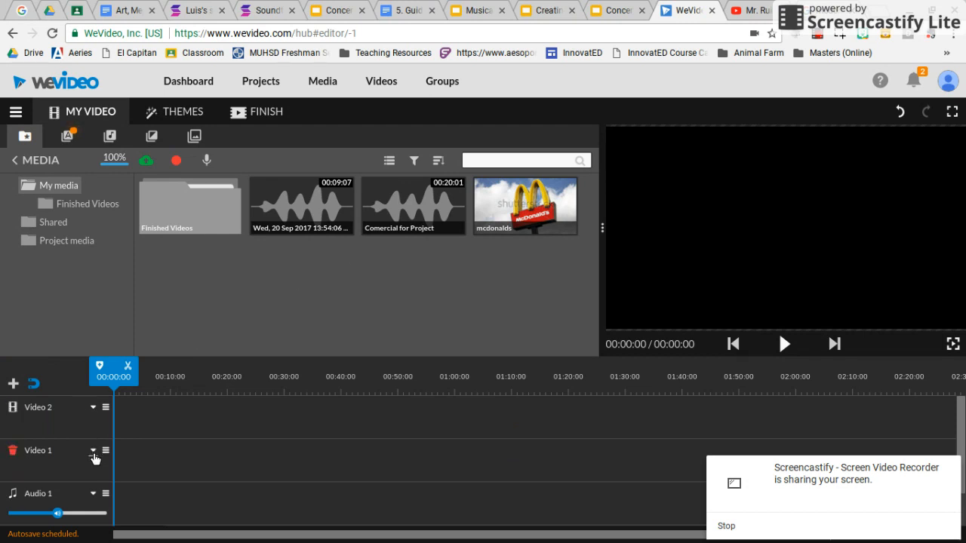
left_click(13, 386)
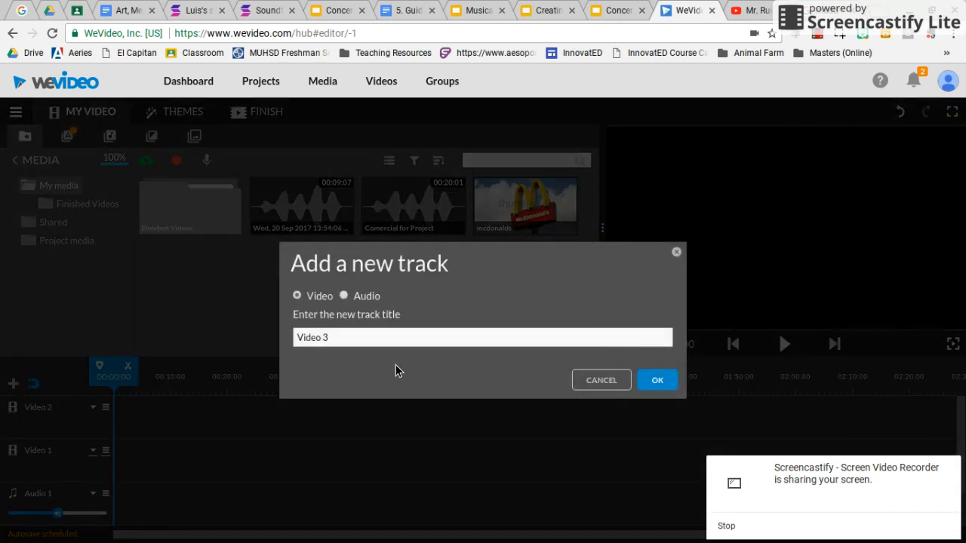
left_click(617, 380)
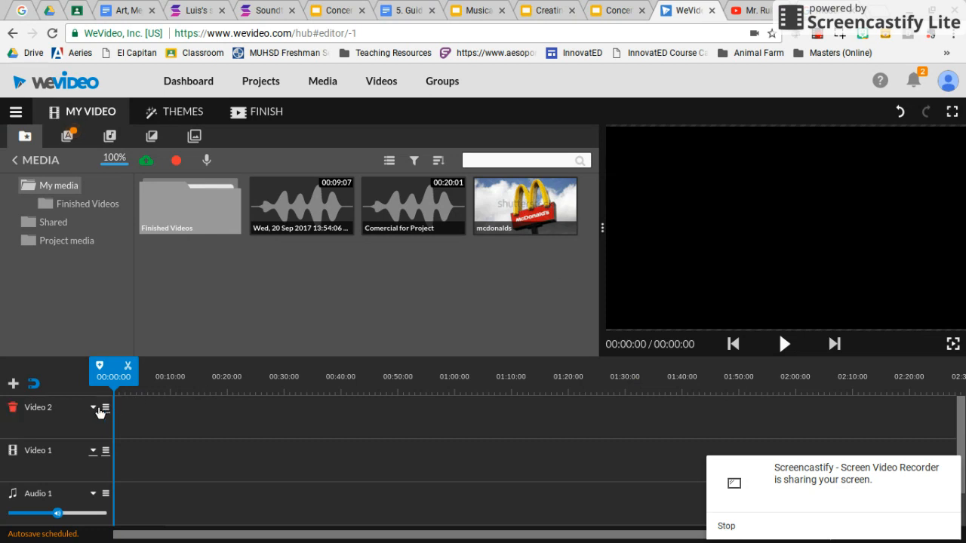
Place the mcdonalds image at the start of the Video 1 track and extend its duration to about 01:02:20.
scroll(170, 476, "down", 1)
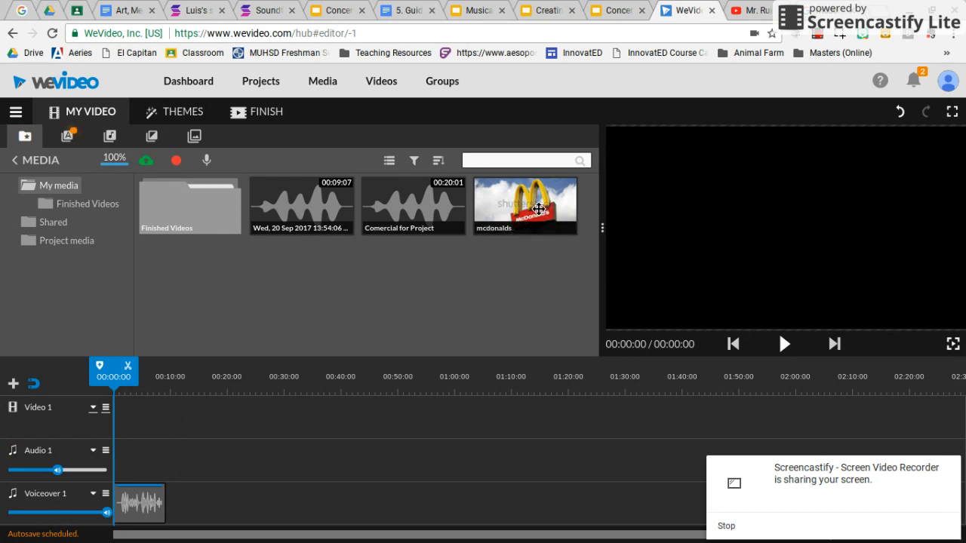
left_click_drag(538, 209, 130, 421)
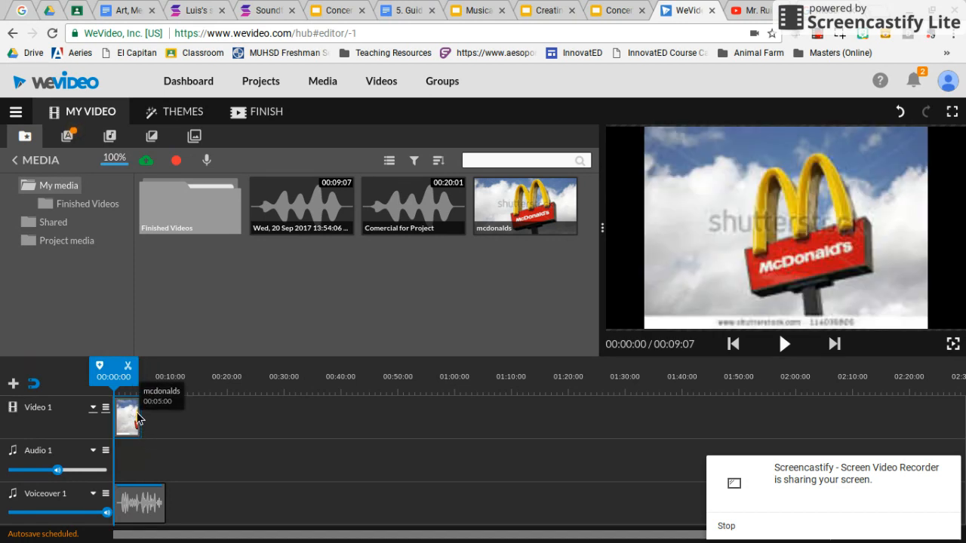
left_click(134, 417)
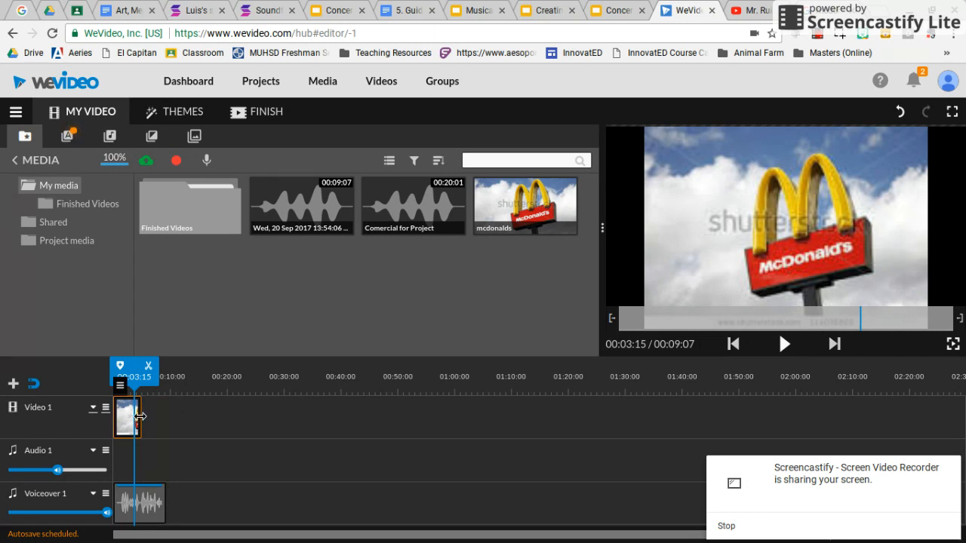
left_click_drag(140, 417, 470, 431)
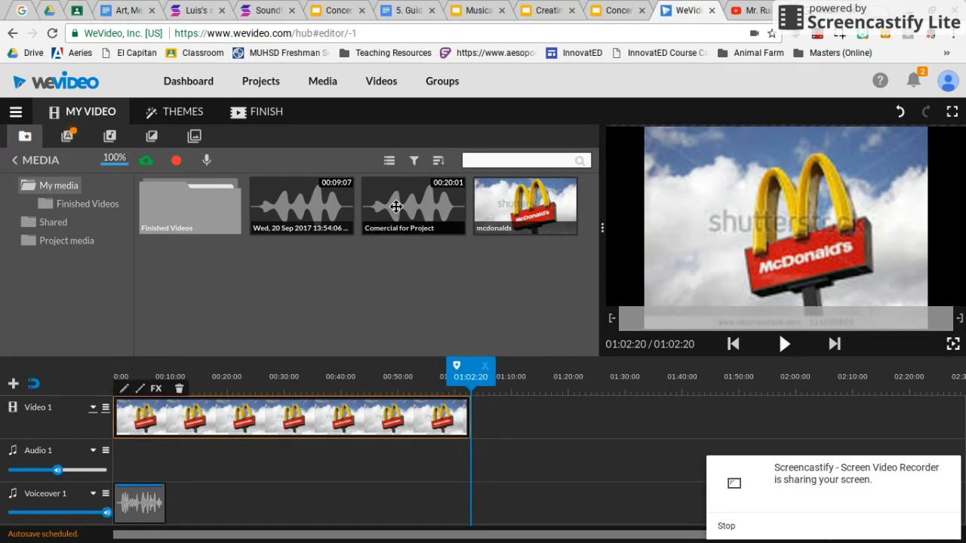
Place the Comercial for Project audio at the start of the Audio 1 track and preview the combined video.
left_click_drag(396, 206, 133, 466)
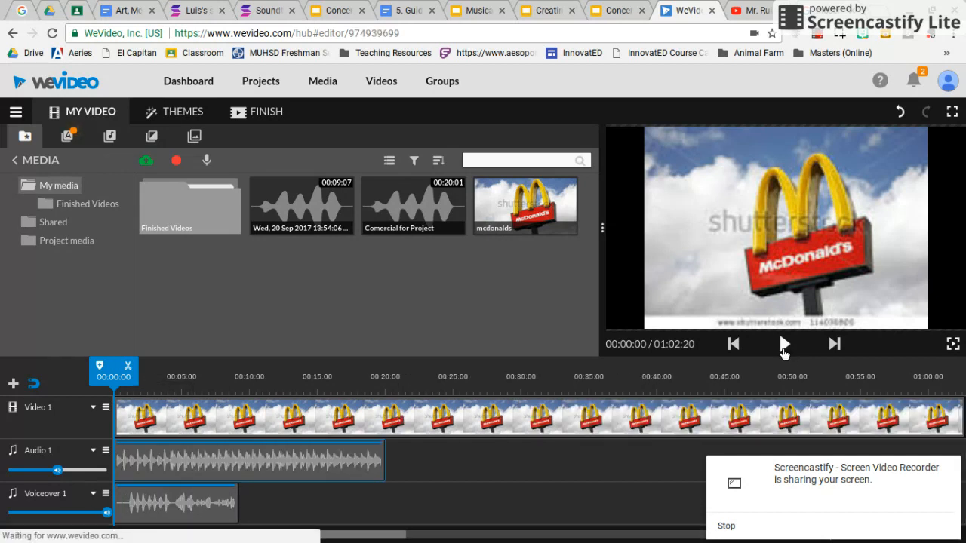
left_click(784, 345)
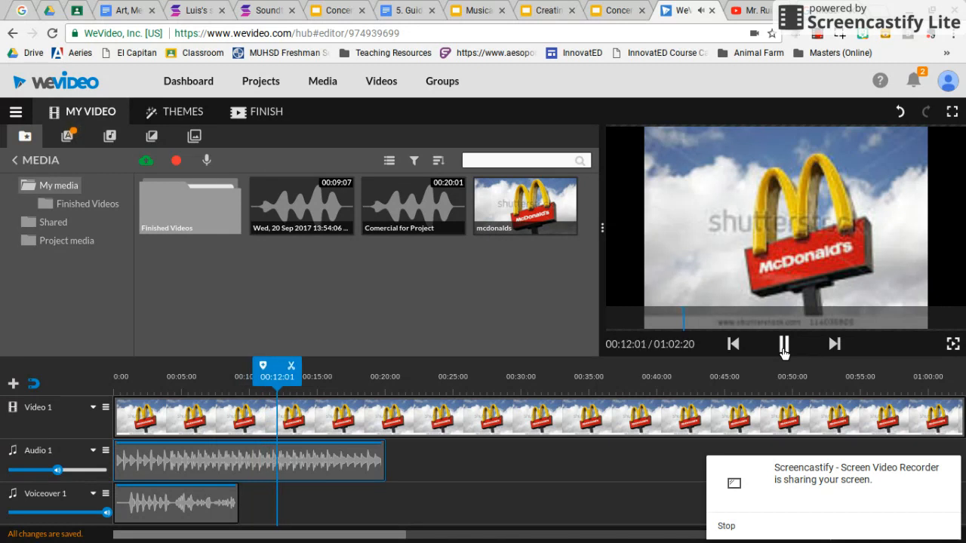
left_click(783, 346)
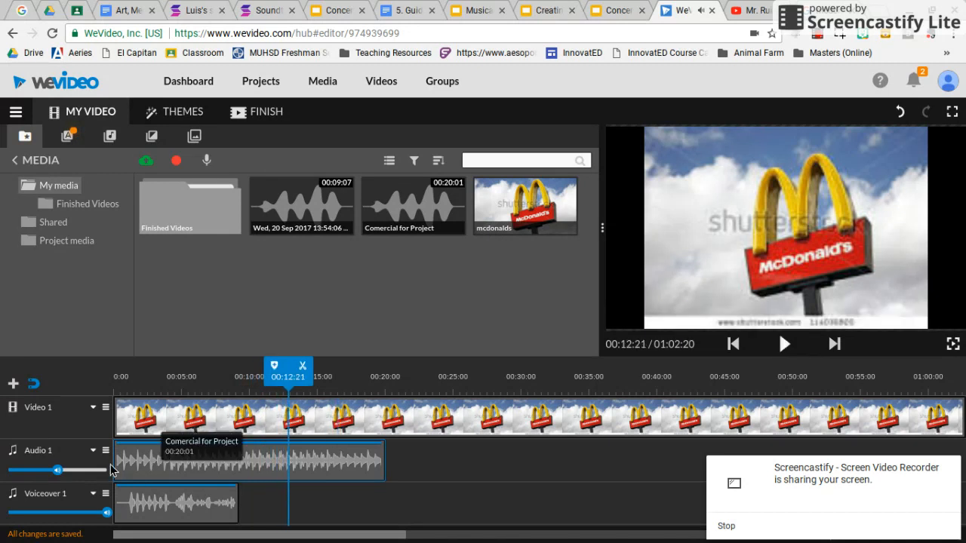
Lower the Audio 1 track volume to about a third and resume playback to check the sound.
left_click_drag(57, 473, 38, 475)
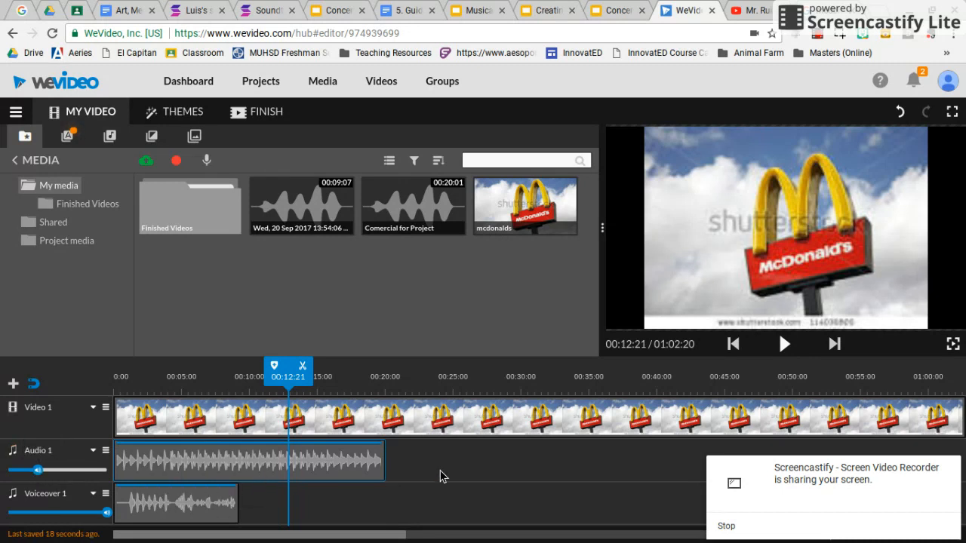
left_click(784, 344)
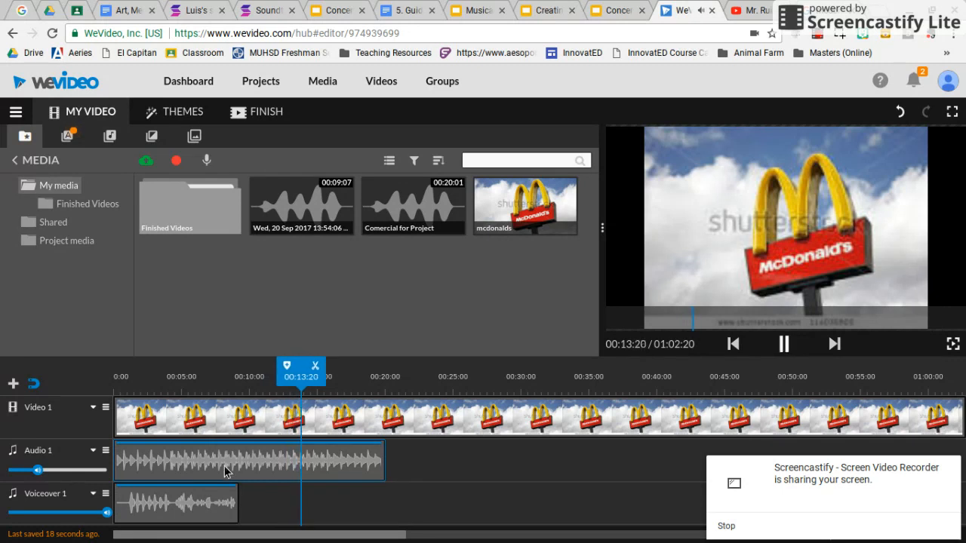
Raise the Audio 1 track volume to nearly maximum and play a moment of the video to compare the sound.
left_click(38, 472)
left_click_drag(39, 471, 93, 471)
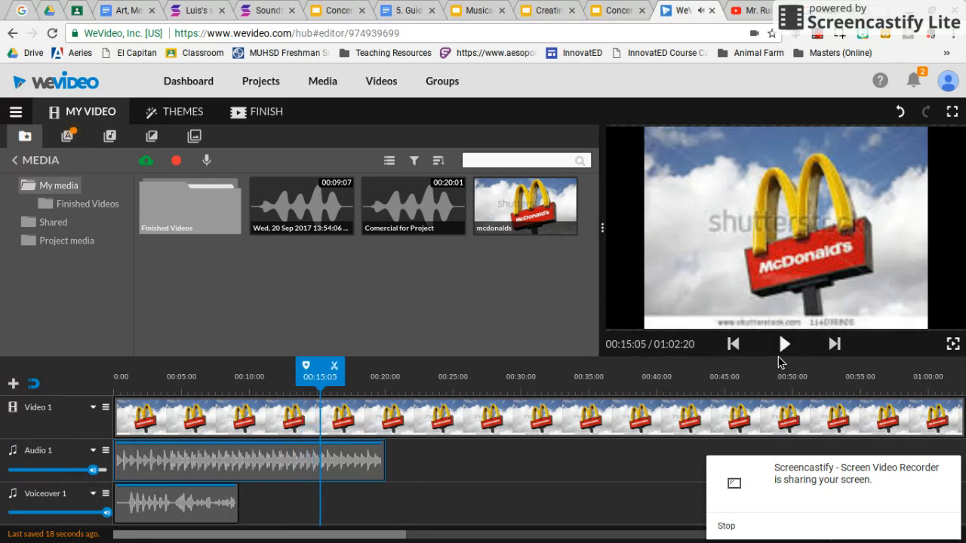
left_click(782, 352)
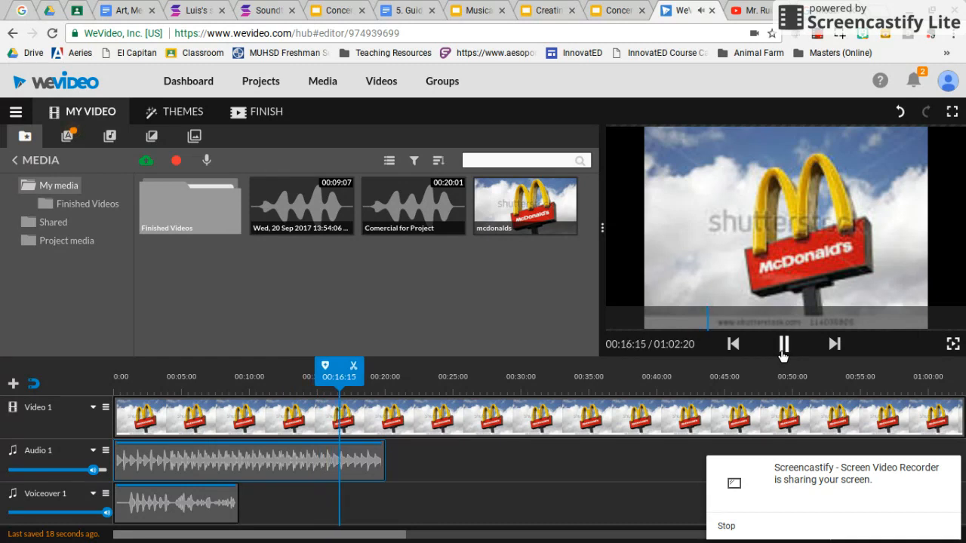
left_click(782, 351)
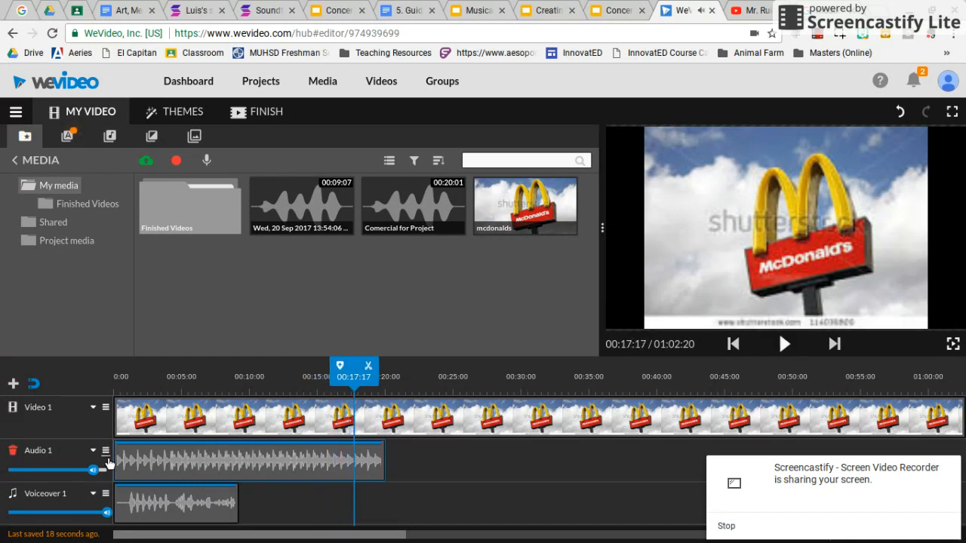
Lower the Audio 1 track volume to about a third and briefly preview the balance.
left_click_drag(93, 471, 36, 471)
left_click(784, 350)
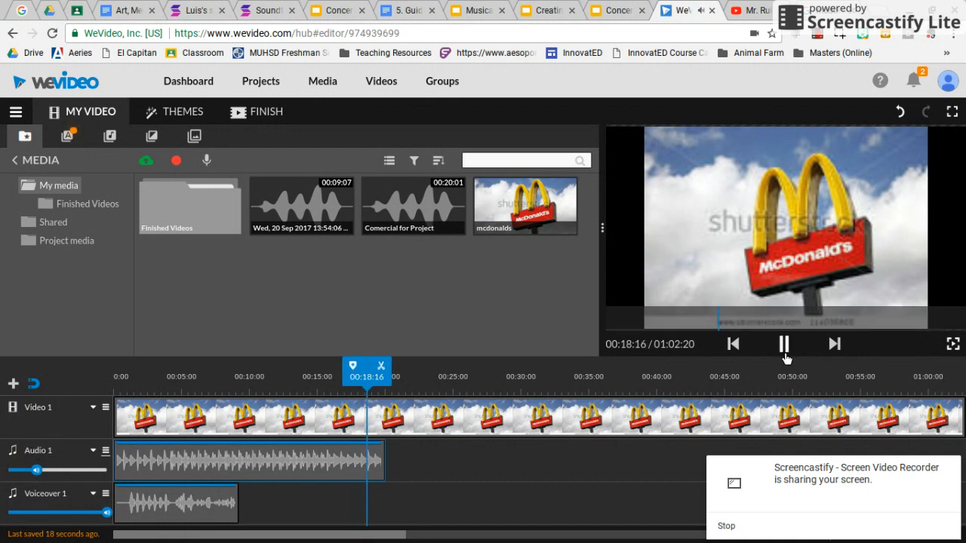
left_click(784, 353)
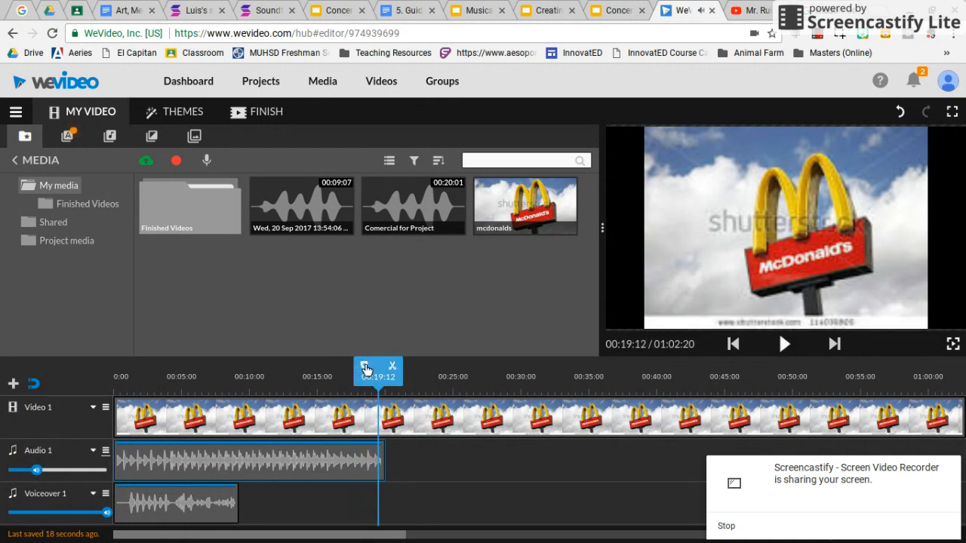
Return the playhead to 00:00:00 and play the opening seconds to check the music against the voiceover.
left_click_drag(371, 365, 114, 379)
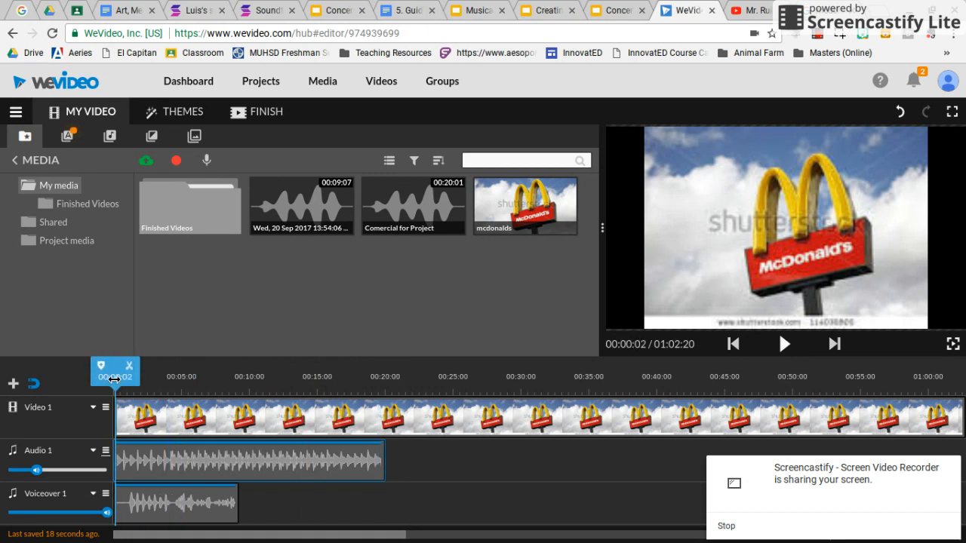
left_click_drag(110, 367, 105, 374)
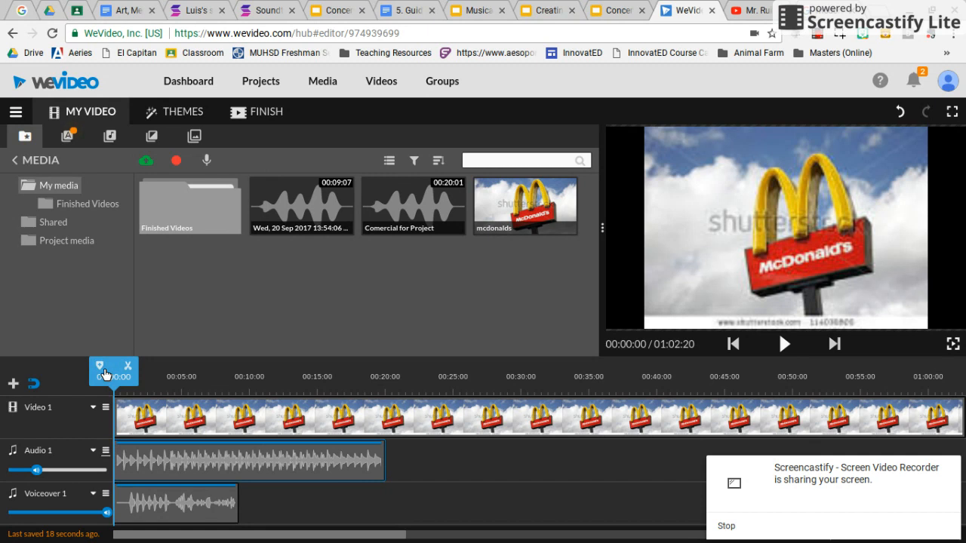
left_click(785, 346)
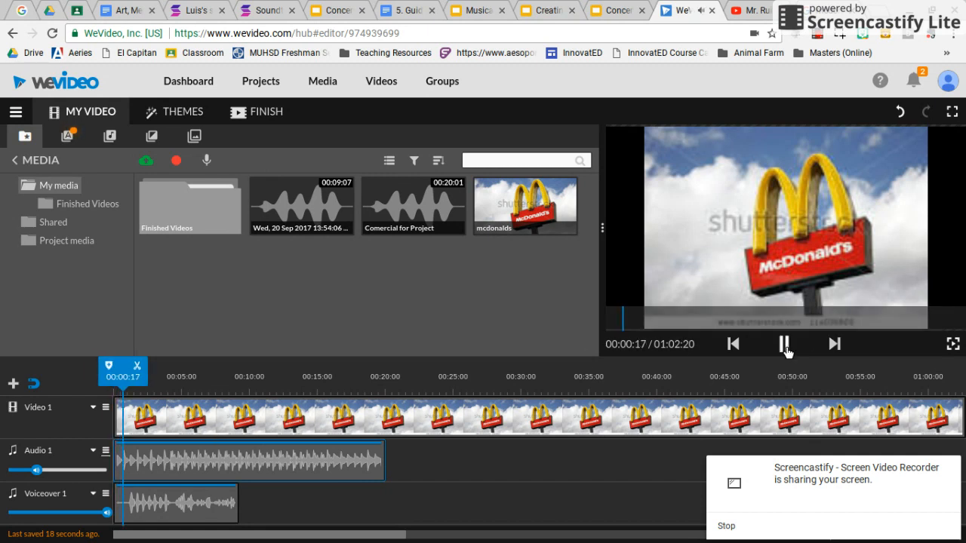
left_click(785, 346)
left_click(785, 346)
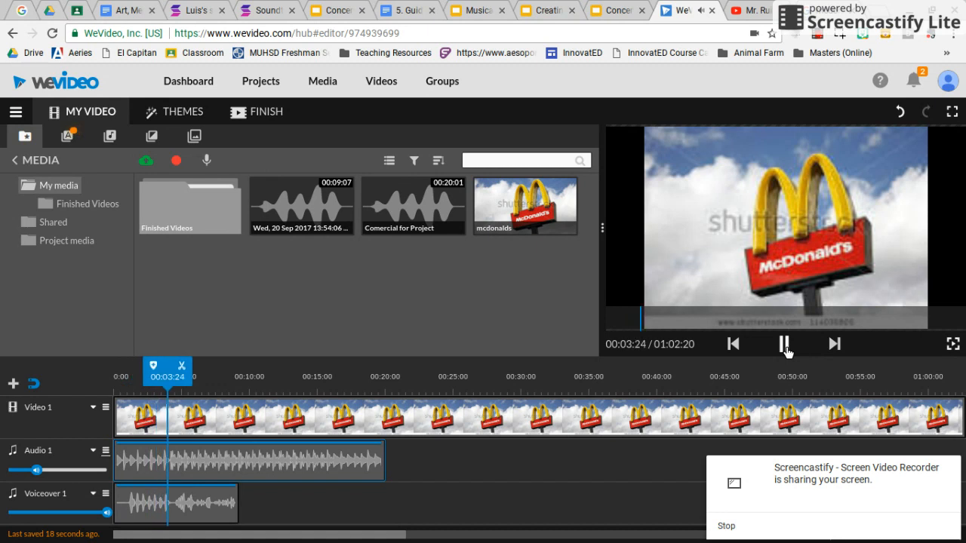
left_click(786, 347)
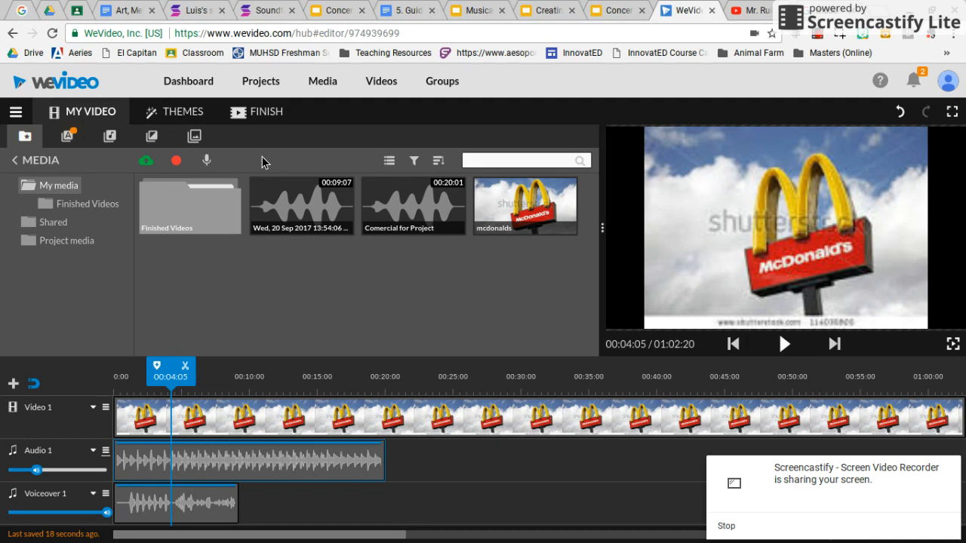
Start finishing the video and set its title to "My Comercial".
left_click(261, 113)
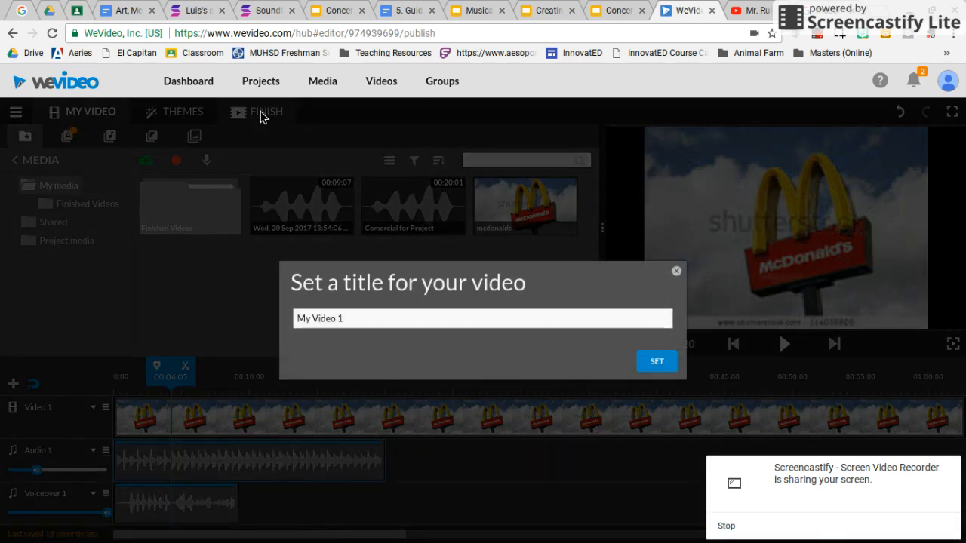
left_click_drag(356, 324, 277, 320)
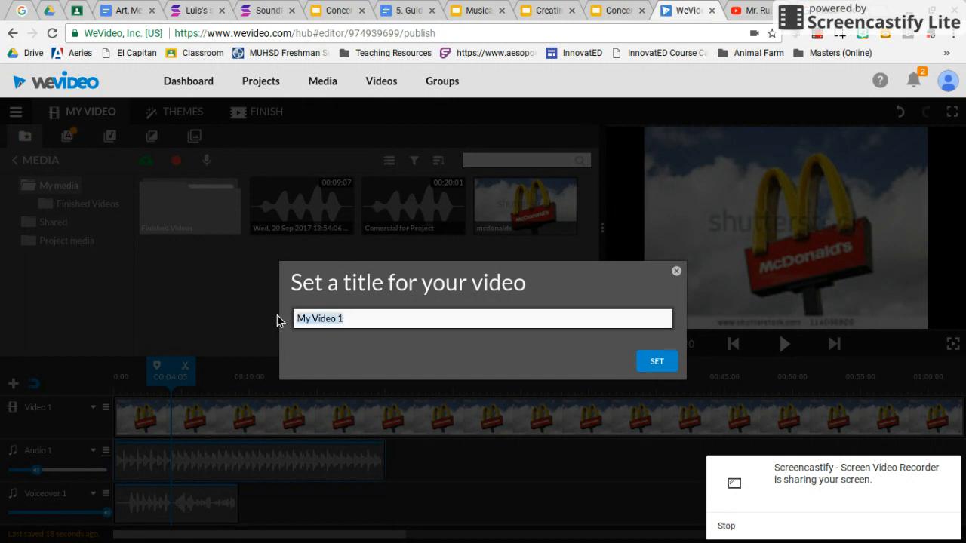
type("My Comercial")
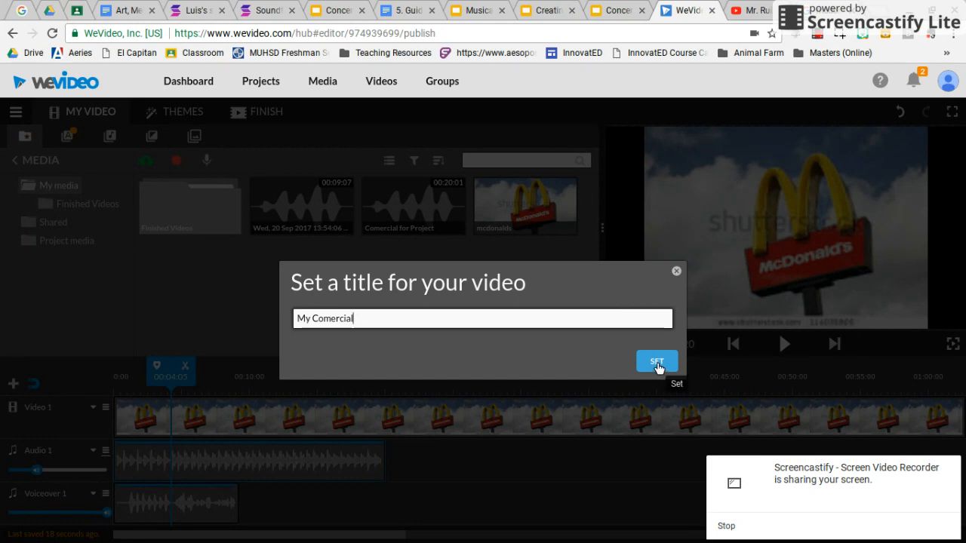
left_click(657, 364)
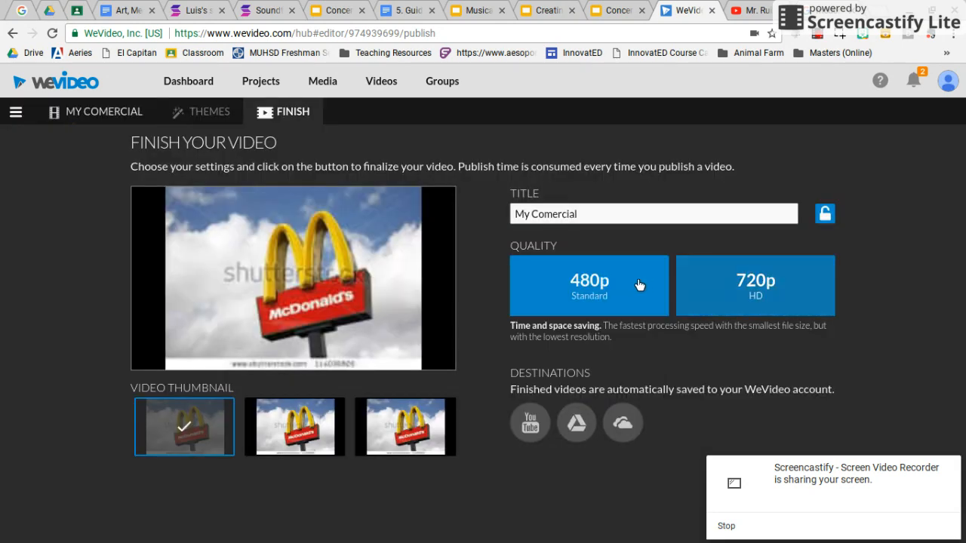
Publish the video in 480p Standard quality without an extra destination, dismissing the screen-sharing notification that covers the finish control.
left_click(582, 429)
left_click(576, 422)
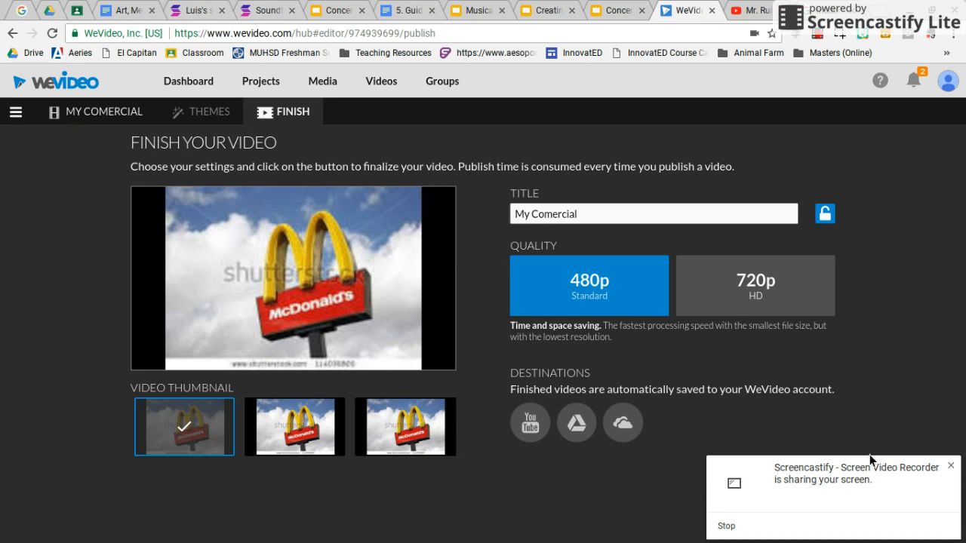
left_click(951, 468)
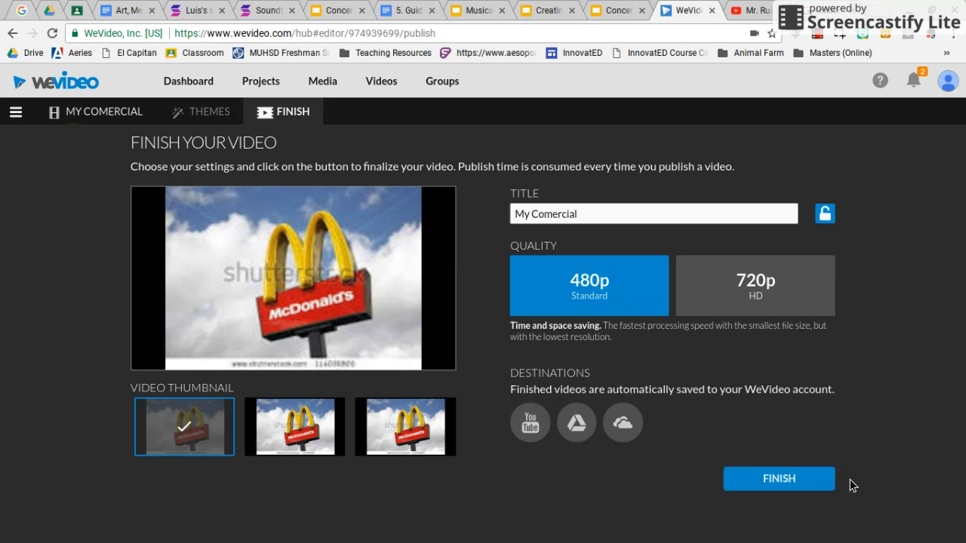
left_click(785, 483)
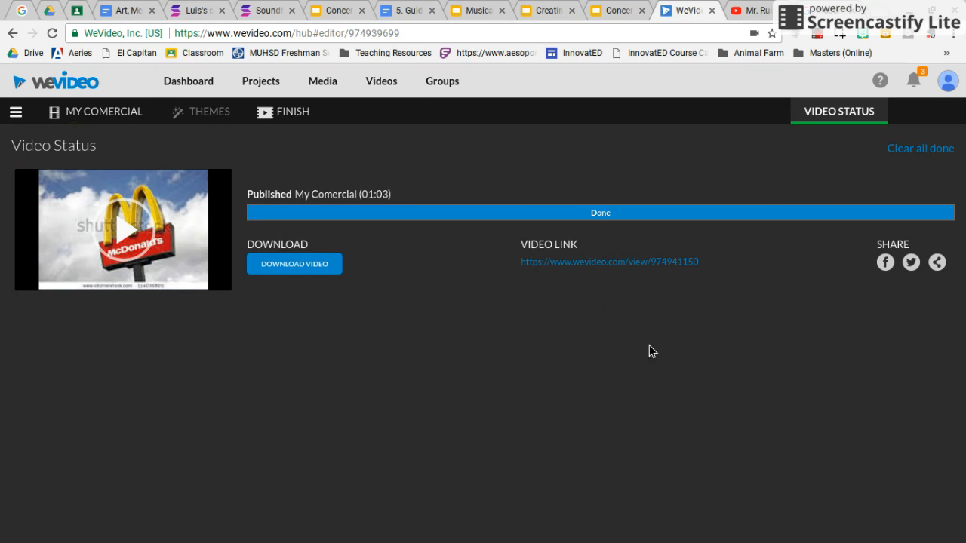
Open the sharing options of the published video and copy its link to the clipboard.
left_click(937, 263)
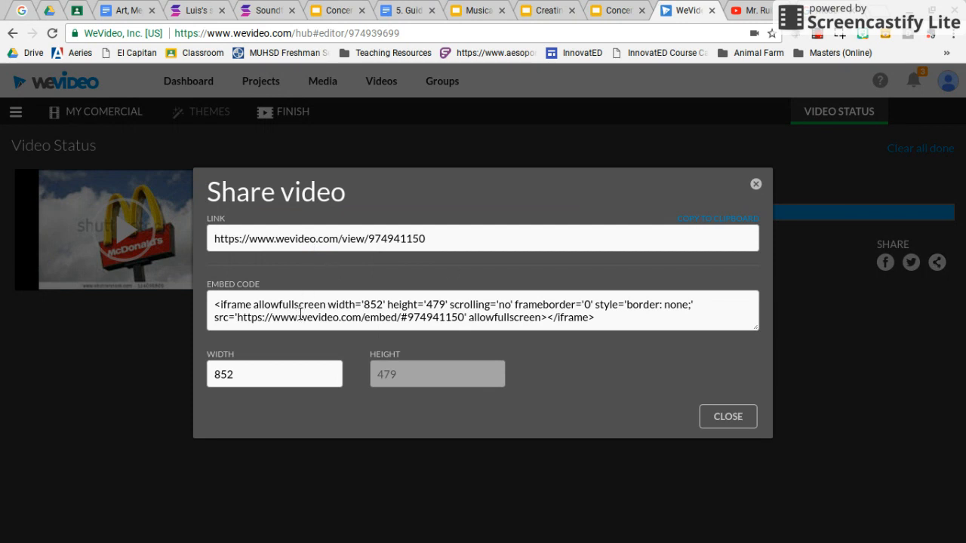
left_click(317, 239)
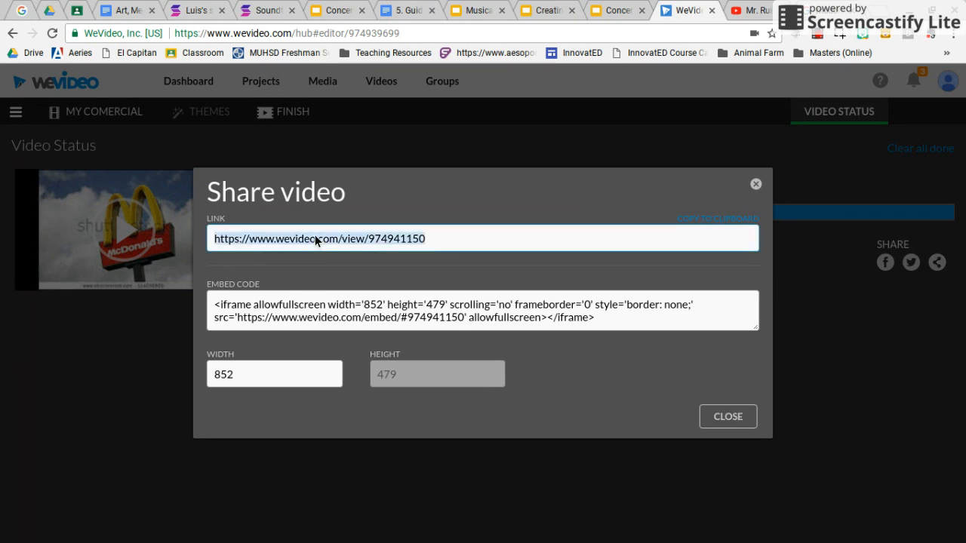
right_click(315, 238)
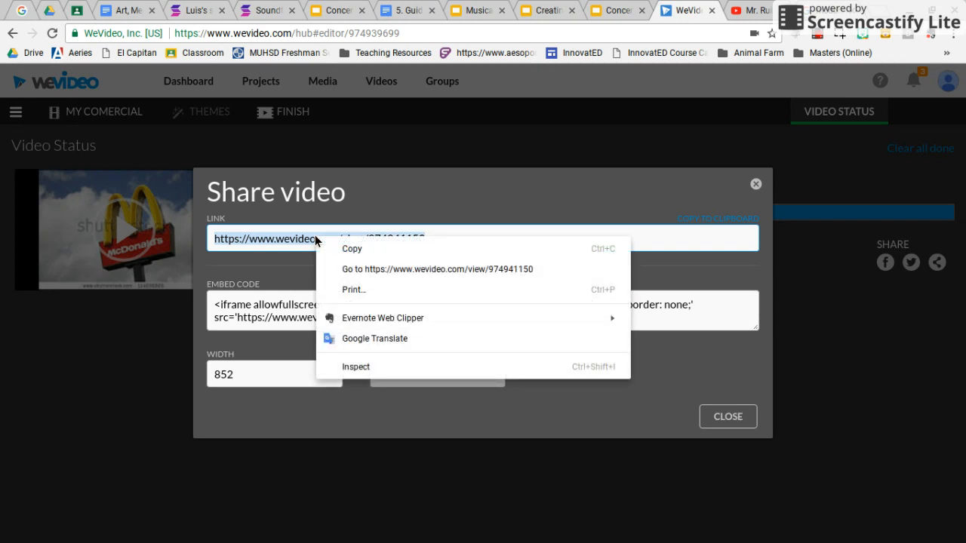
left_click(346, 252)
left_click(711, 220)
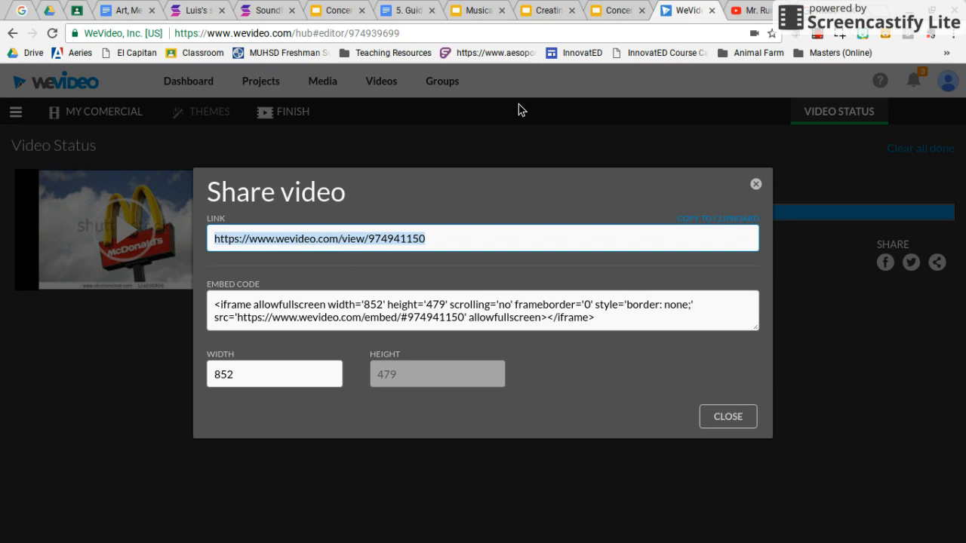
Switch to Google Drive and open "(Arts, Media & Entertainment) Industry (1)" from El Capitan > 2) Freshman > CTE Seminar > Career Explorations > 3. Arts, Media and Entertainment.
left_click(54, 12)
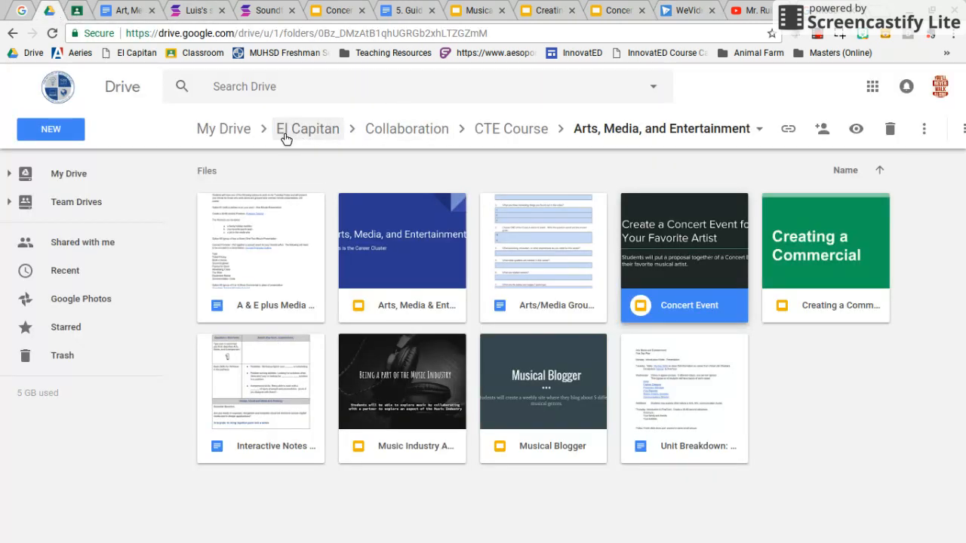
left_click(285, 132)
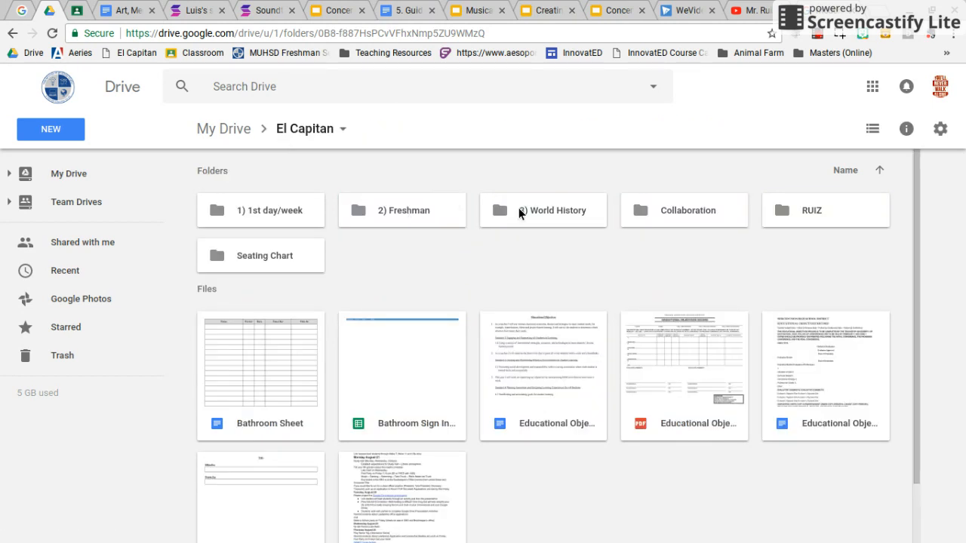
double_click(420, 211)
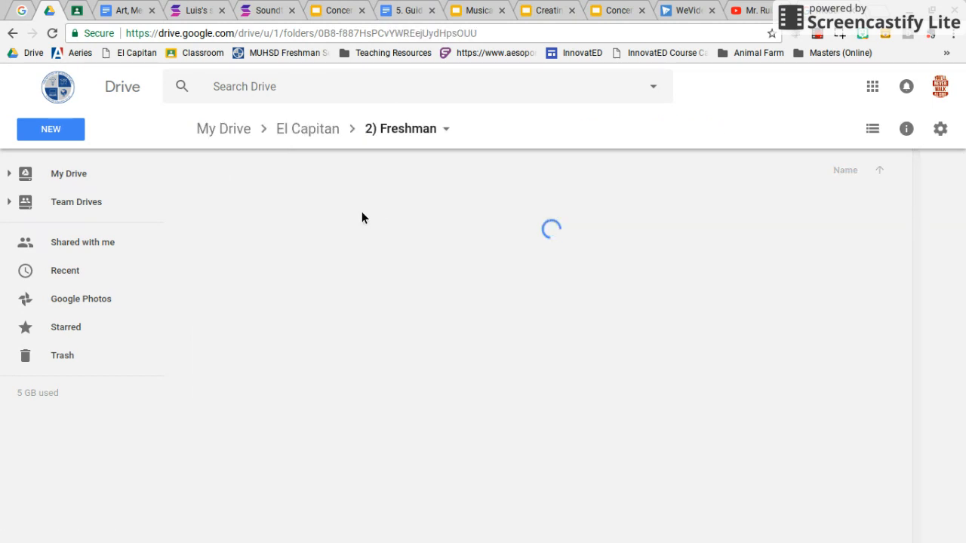
double_click(300, 212)
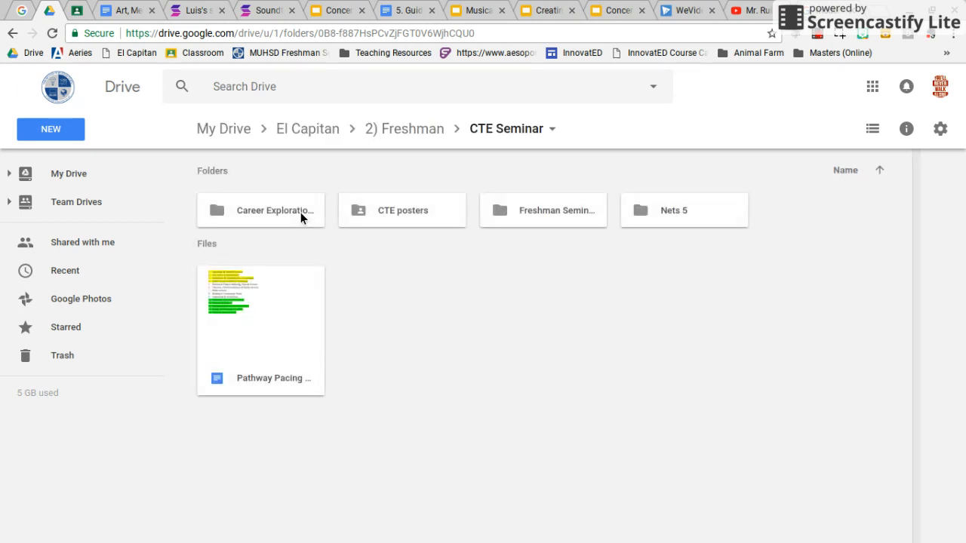
double_click(299, 214)
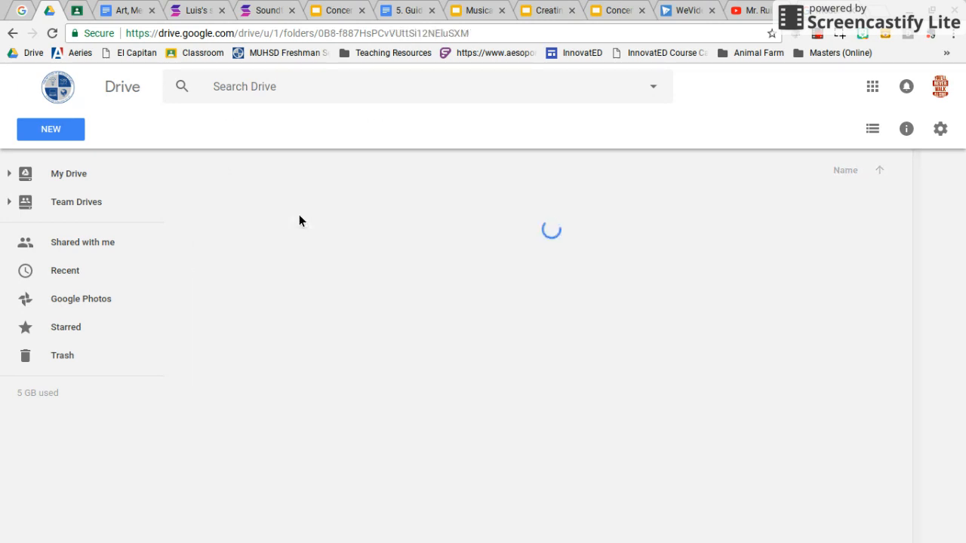
left_click(503, 204)
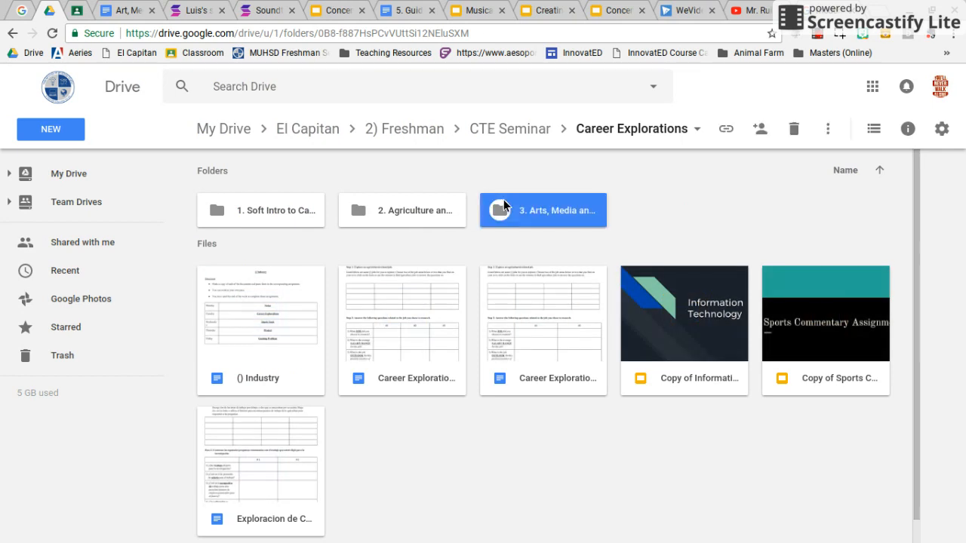
double_click(503, 204)
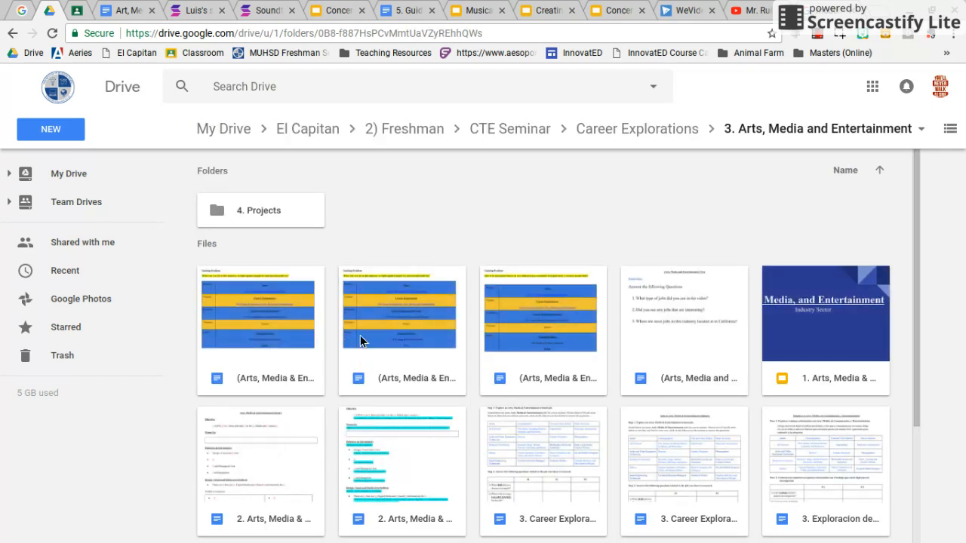
left_click(243, 369)
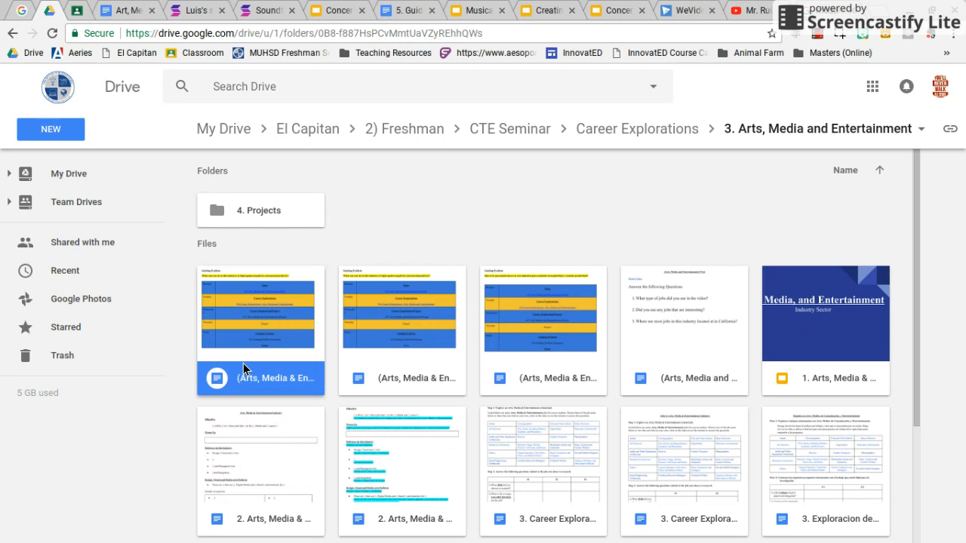
double_click(243, 368)
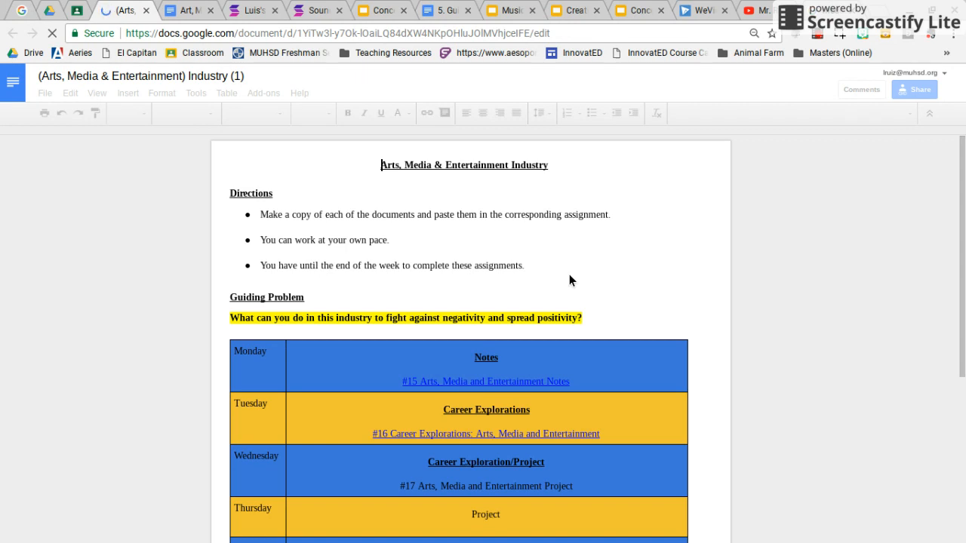
Link the Wednesday text "#17 Arts, Media and Entertainment Project" to the copied WeVideo video address.
scroll(569, 274, "down", 2)
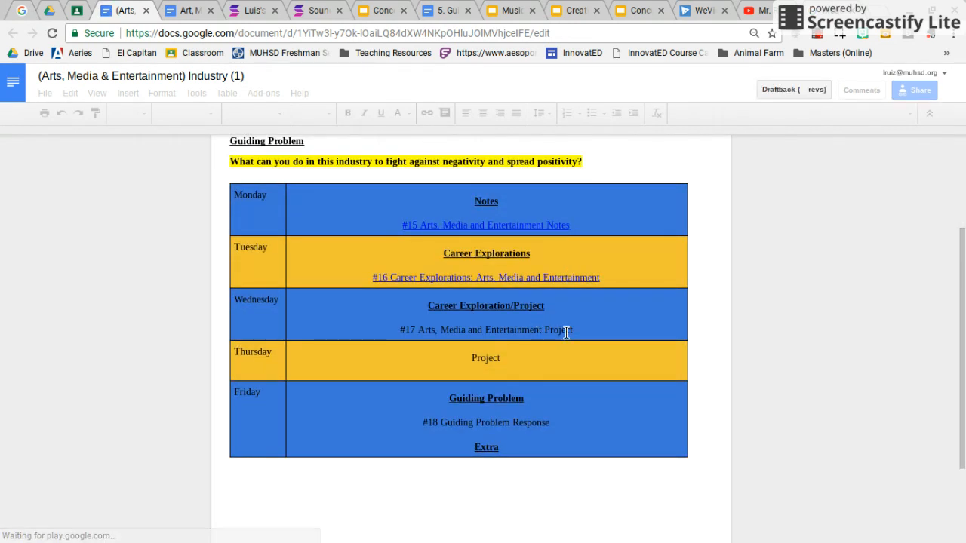
left_click_drag(574, 330, 398, 330)
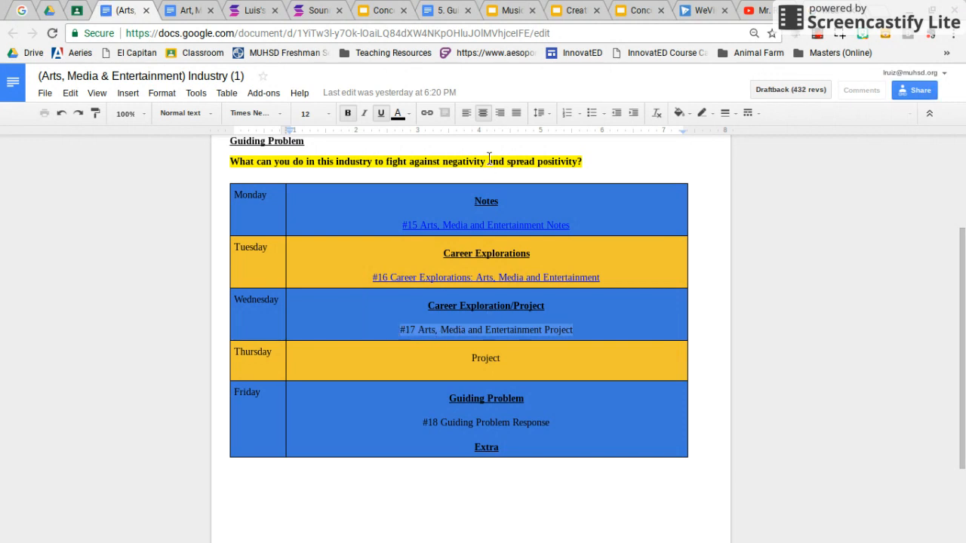
left_click(428, 114)
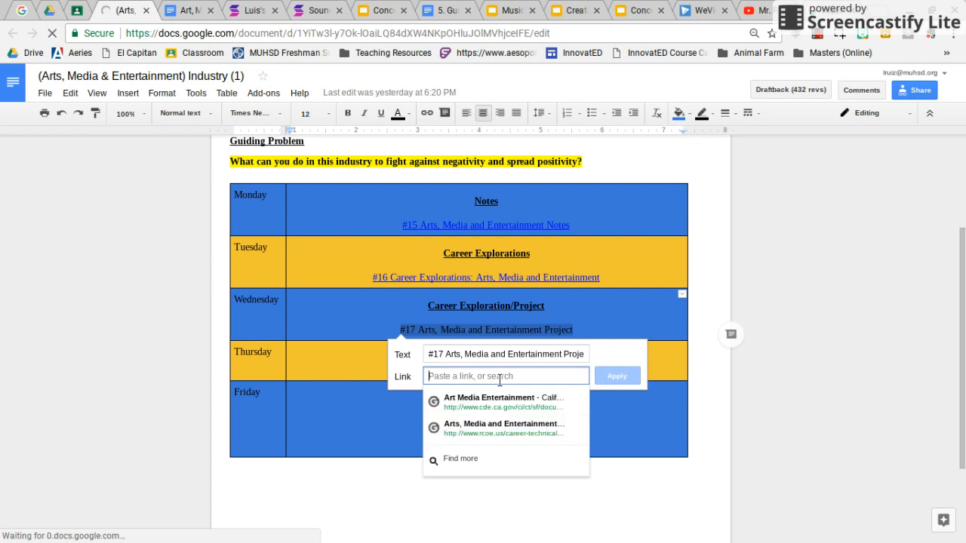
key("ctrl+v")
left_click(624, 376)
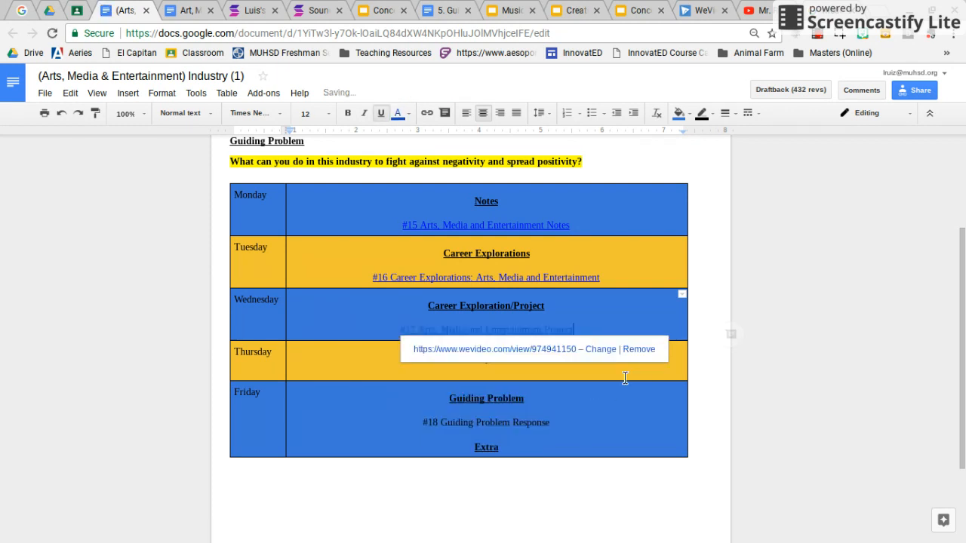